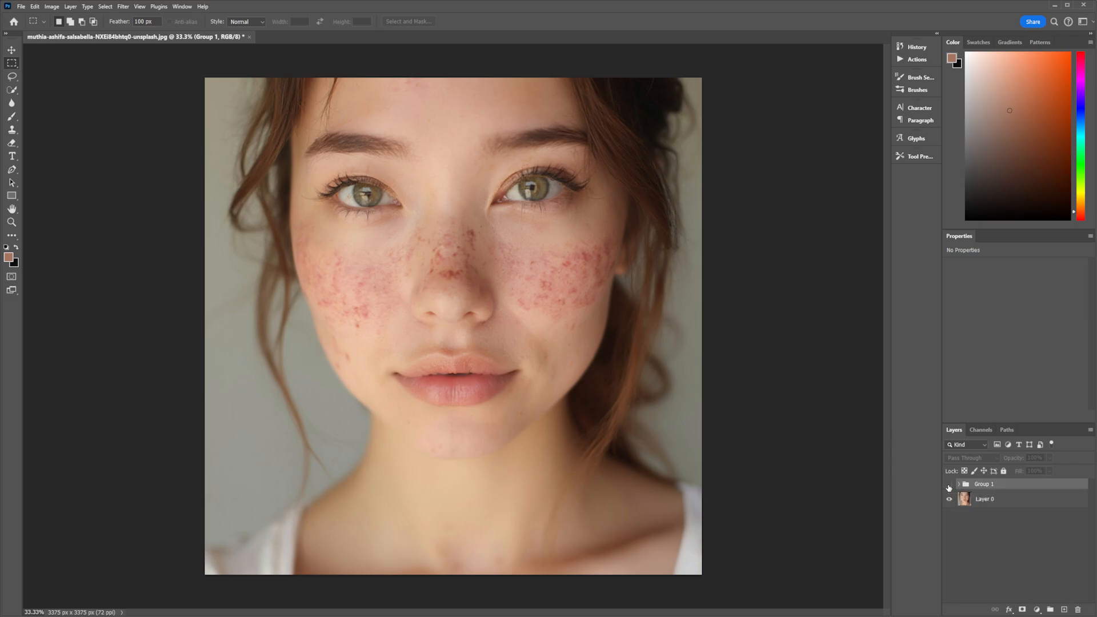
Sample a light skin tone from the cheek as the foreground color.
{"action": "key", "text": "ctrl+plus"}
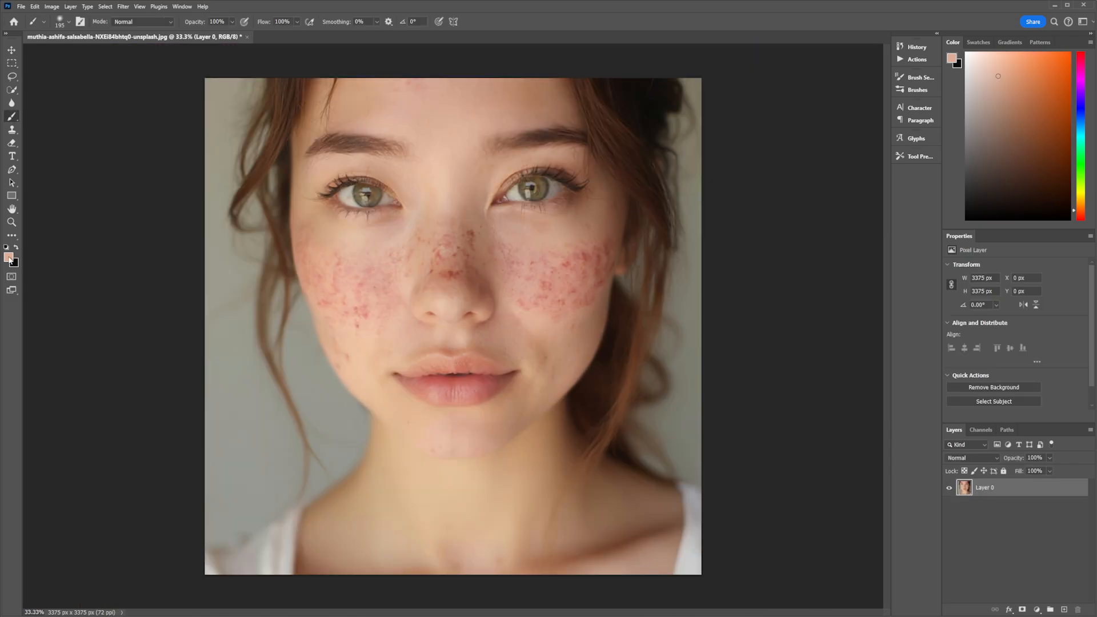
{"action": "left_click", "coordinate": [9, 257]}
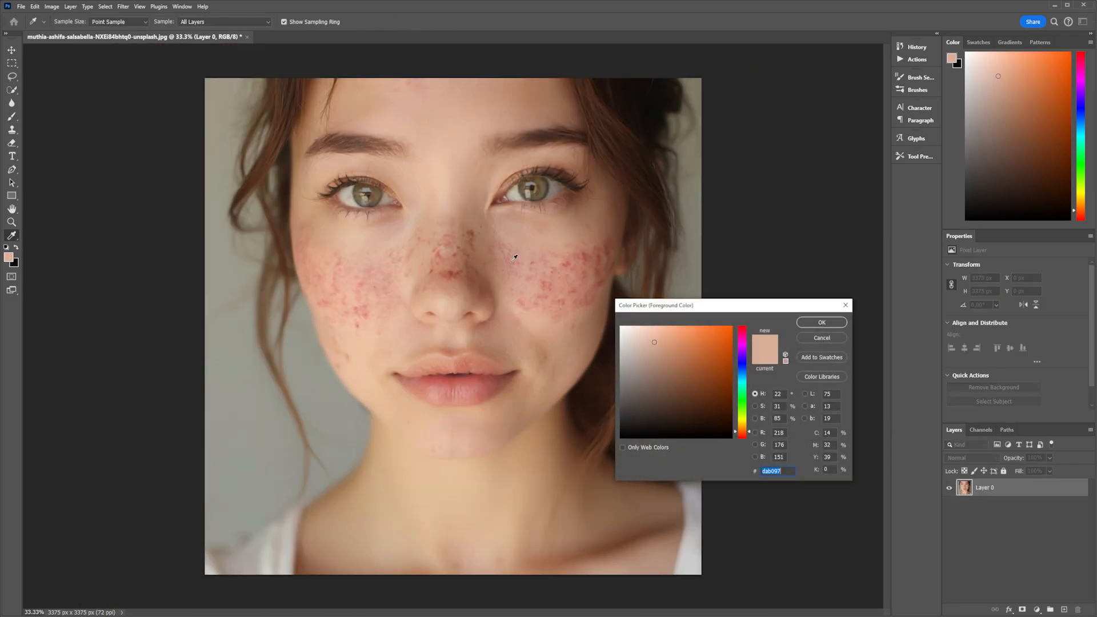
{"action": "left_click", "coordinate": [482, 244]}
{"action": "left_click", "coordinate": [821, 322]}
Add a new empty layer and sample a darker skin tone between the eyes as the foreground color.
{"action": "left_click", "coordinate": [1064, 609]}
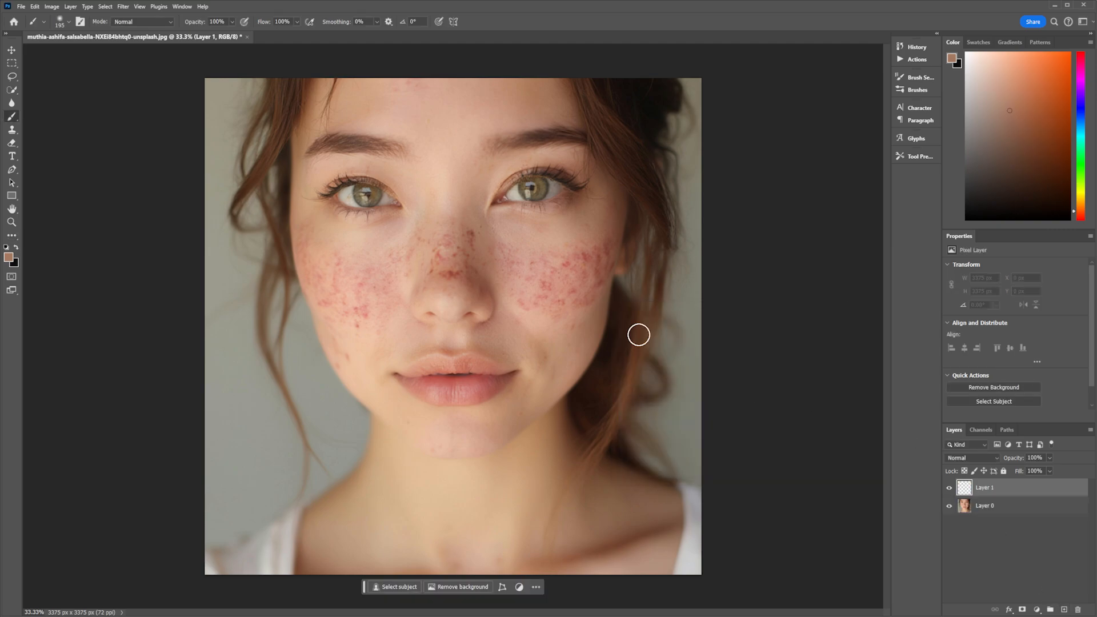
{"action": "left_click", "coordinate": [9, 257]}
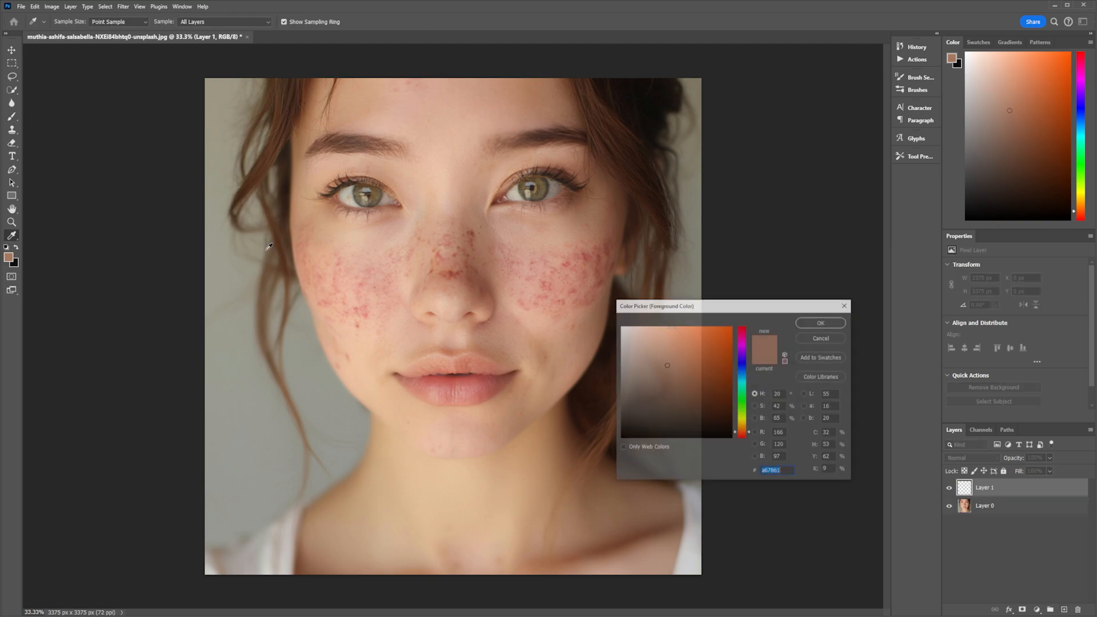
{"action": "left_click", "coordinate": [447, 210]}
{"action": "left_click", "coordinate": [821, 322]}
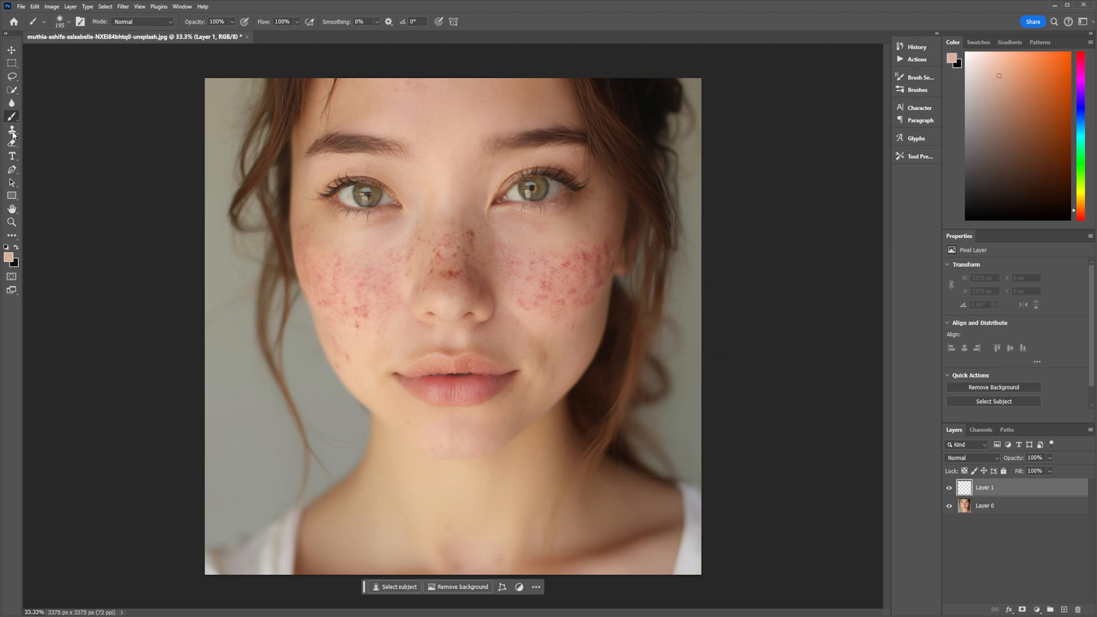
Paint a skin-tone patch over the nose at 50% layer opacity and delete that painted layer.
{"action": "mouse_move", "coordinate": [438, 233]}
{"action": "left_mouse_down"}
{"action": "mouse_move", "coordinate": [453, 269]}
{"action": "mouse_move", "coordinate": [450, 237]}
{"action": "mouse_move", "coordinate": [443, 273]}
{"action": "mouse_move", "coordinate": [431, 248]}
{"action": "mouse_move", "coordinate": [428, 272]}
{"action": "mouse_move", "coordinate": [465, 253]}
{"action": "mouse_move", "coordinate": [465, 232]}
{"action": "mouse_move", "coordinate": [478, 277]}
{"action": "mouse_move", "coordinate": [453, 274]}
{"action": "left_mouse_up"}
{"action": "left_click", "coordinate": [1050, 471]}
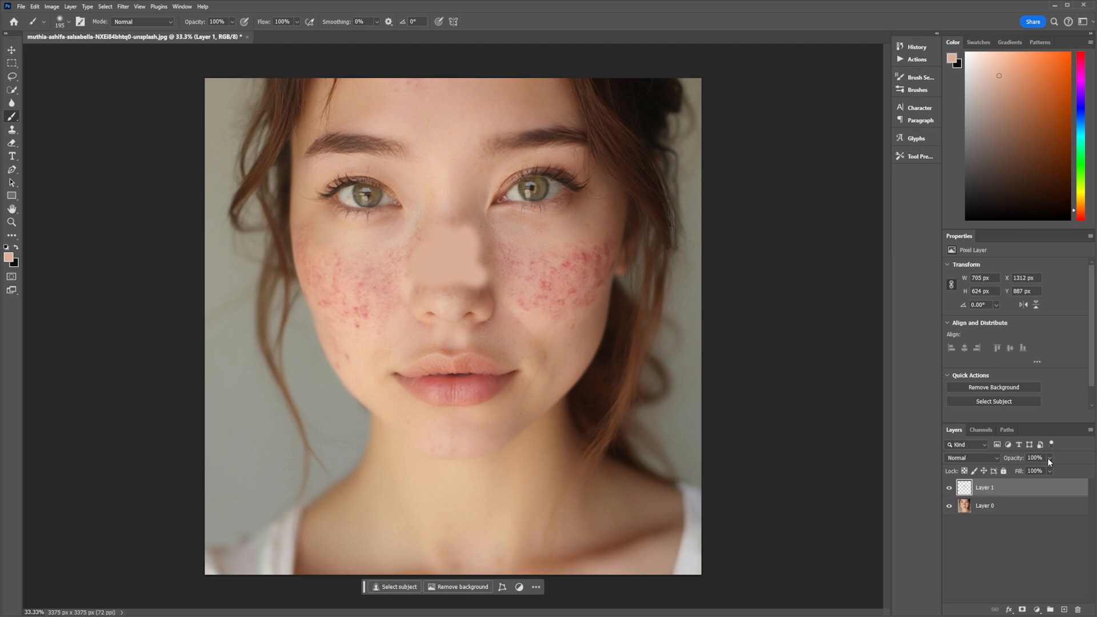
{"action": "left_click", "coordinate": [1033, 466]}
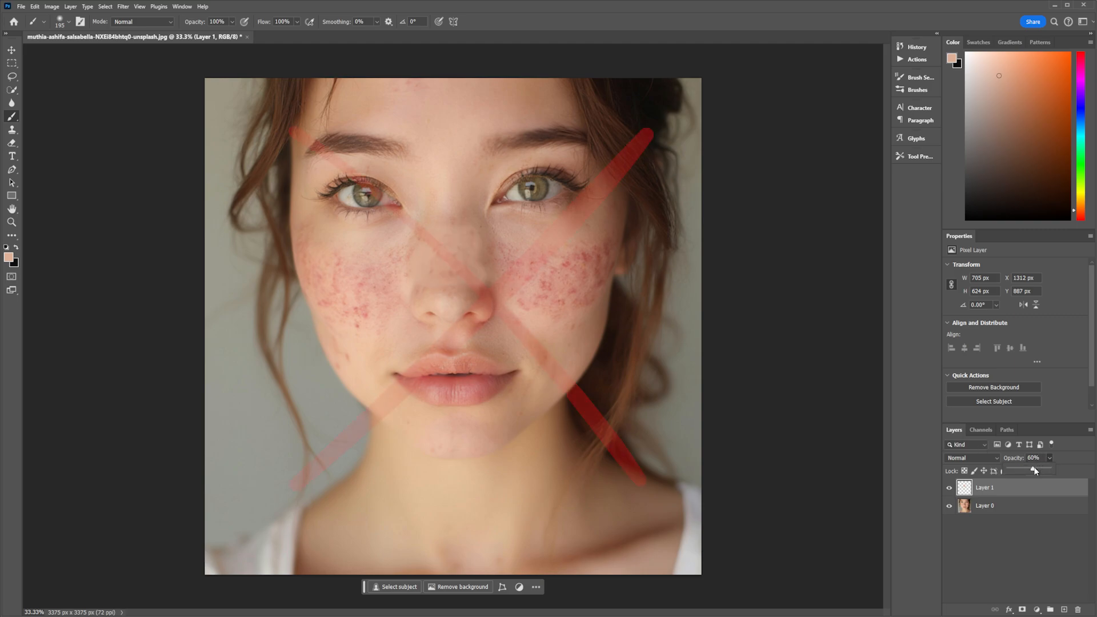
{"action": "left_click", "coordinate": [1028, 468]}
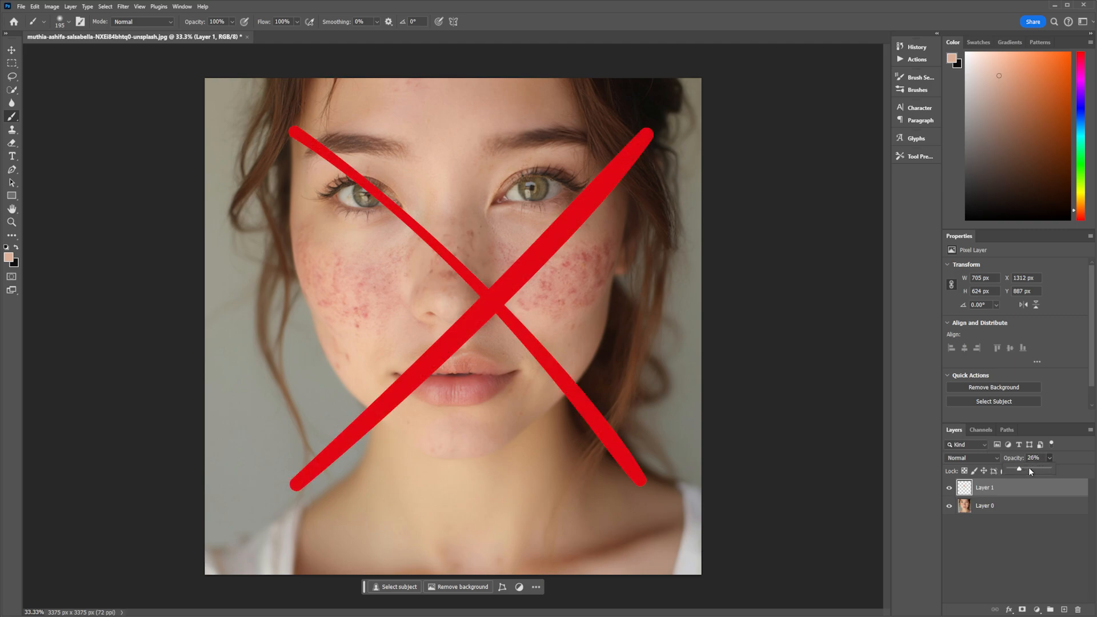
{"action": "left_click", "coordinate": [1004, 495]}
{"action": "key", "text": "Delete"}
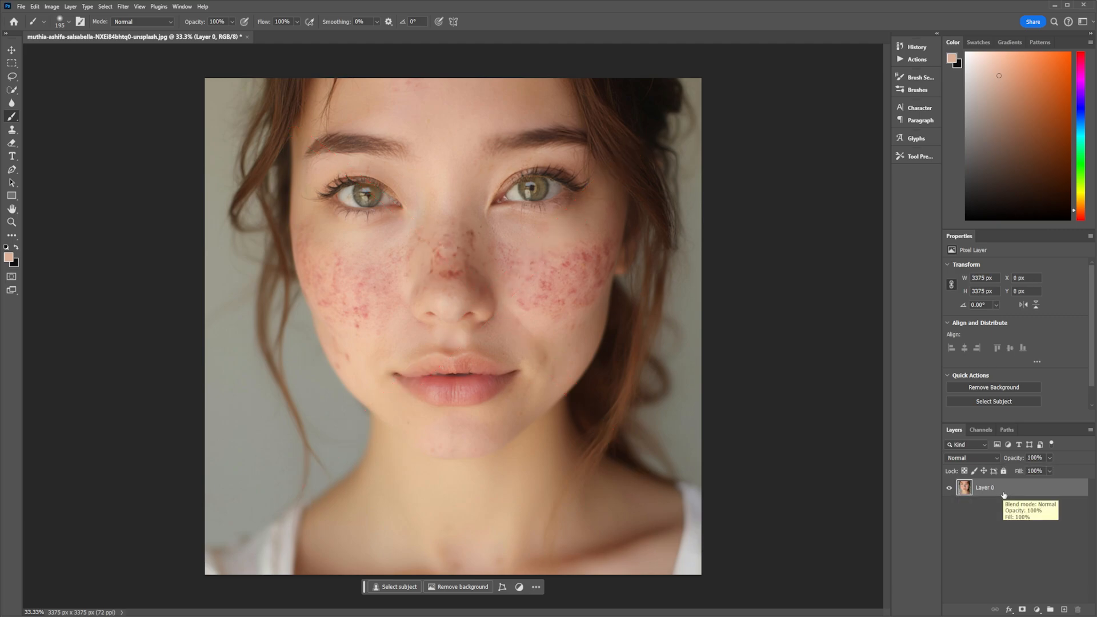
Duplicate the photo layer.
{"action": "right_click", "coordinate": [1021, 491]}
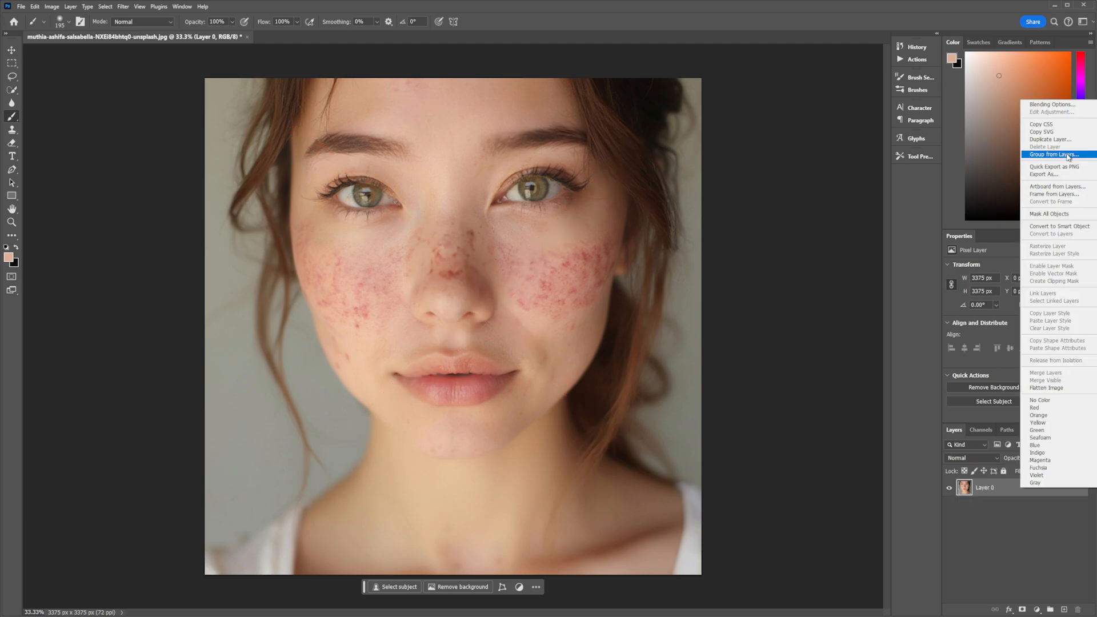
{"action": "left_click", "coordinate": [1052, 143]}
{"action": "left_click", "coordinate": [728, 193]}
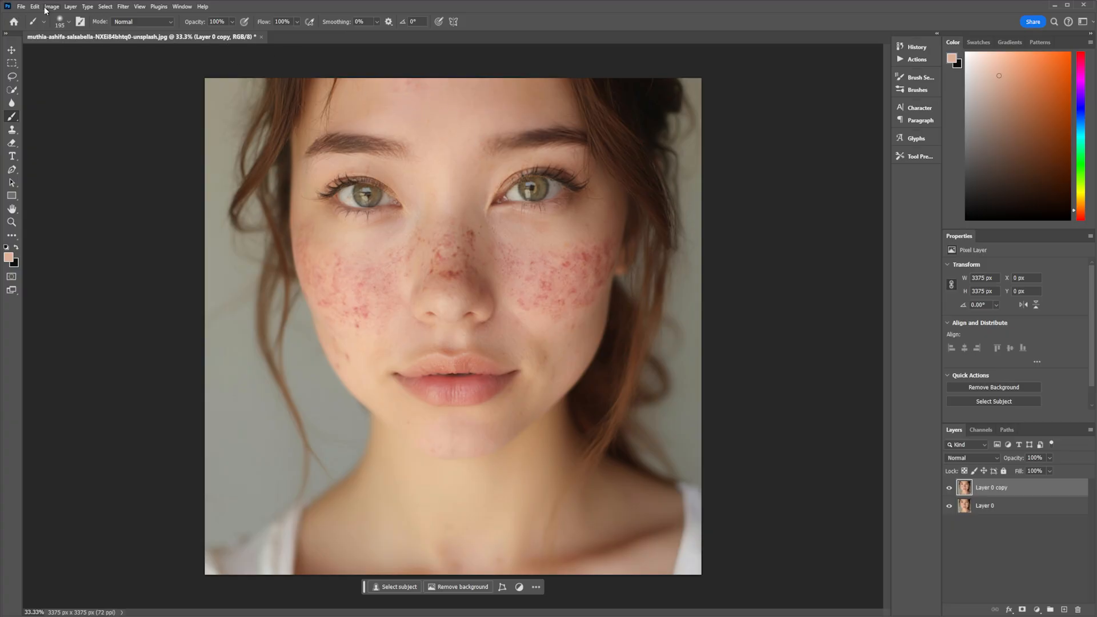
Apply a Vibrance adjustment to the copy, lowering Vibrance to -34 and reducing Saturation.
{"action": "left_click", "coordinate": [48, 7]}
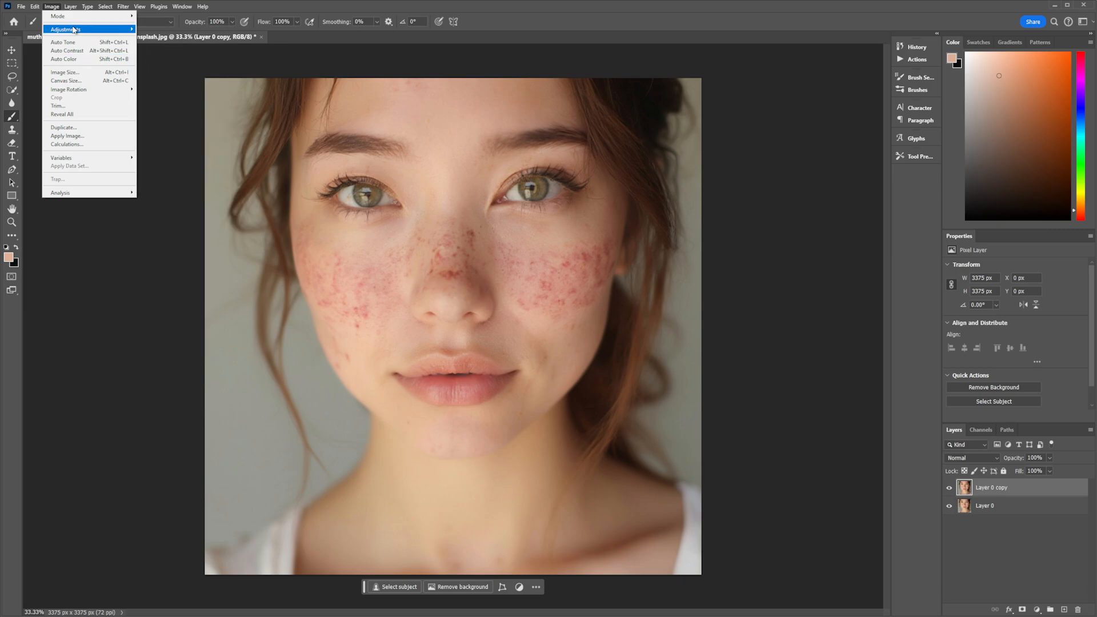
{"action": "mouse_move", "coordinate": [81, 30]}
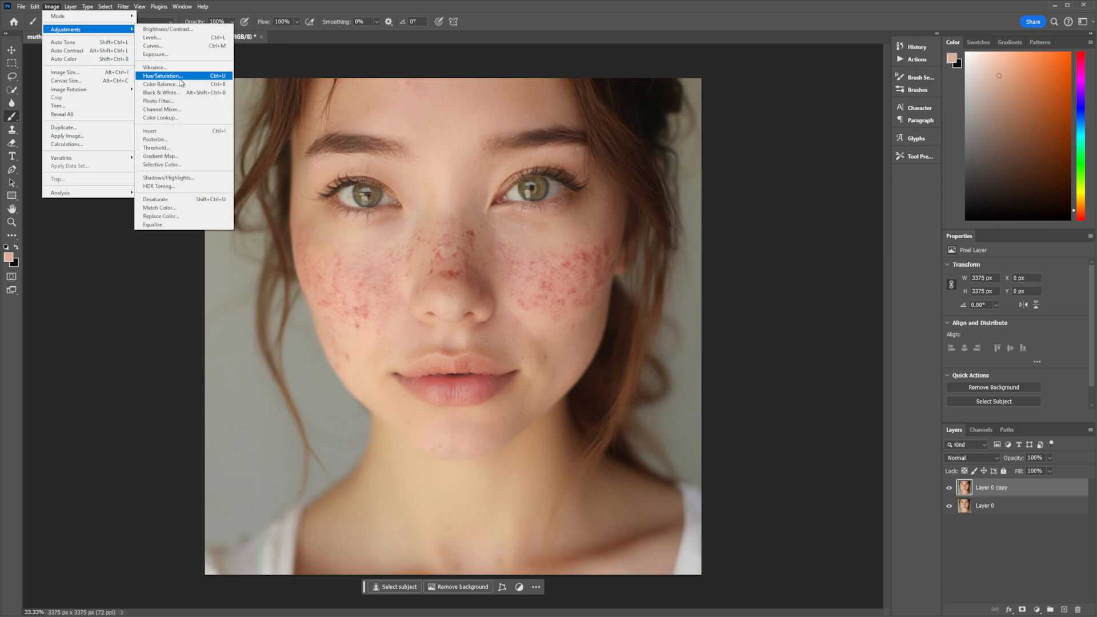
{"action": "left_click", "coordinate": [182, 67]}
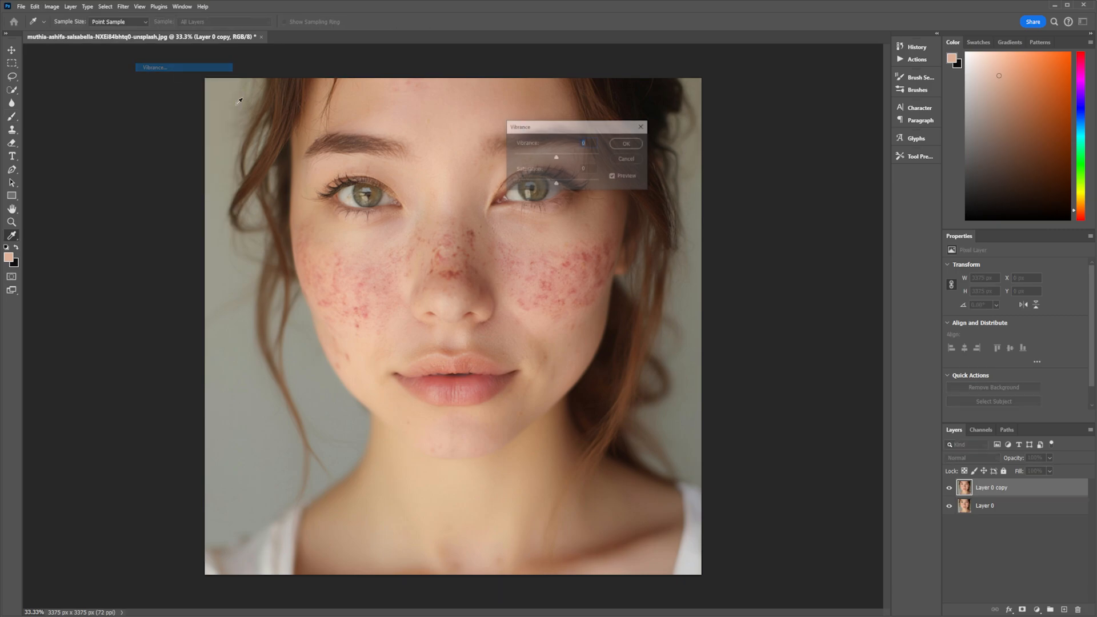
{"action": "left_click", "coordinate": [543, 156]}
{"action": "left_click", "coordinate": [543, 184]}
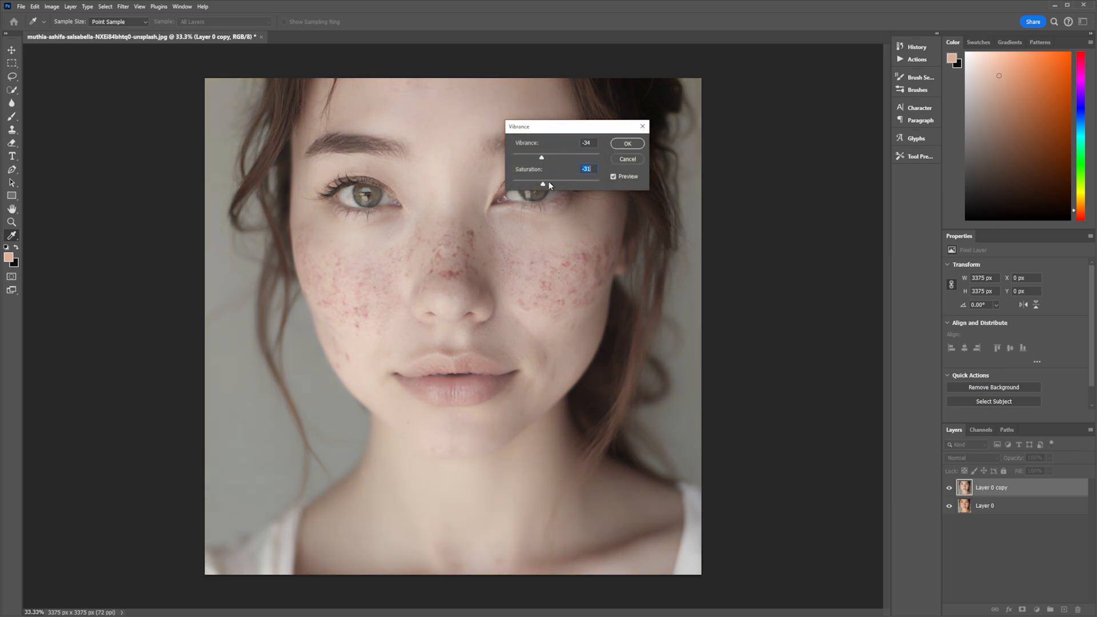
{"action": "left_click_drag", "start_coordinate": [534, 184], "coordinate": [549, 184]}
{"action": "left_click", "coordinate": [633, 144]}
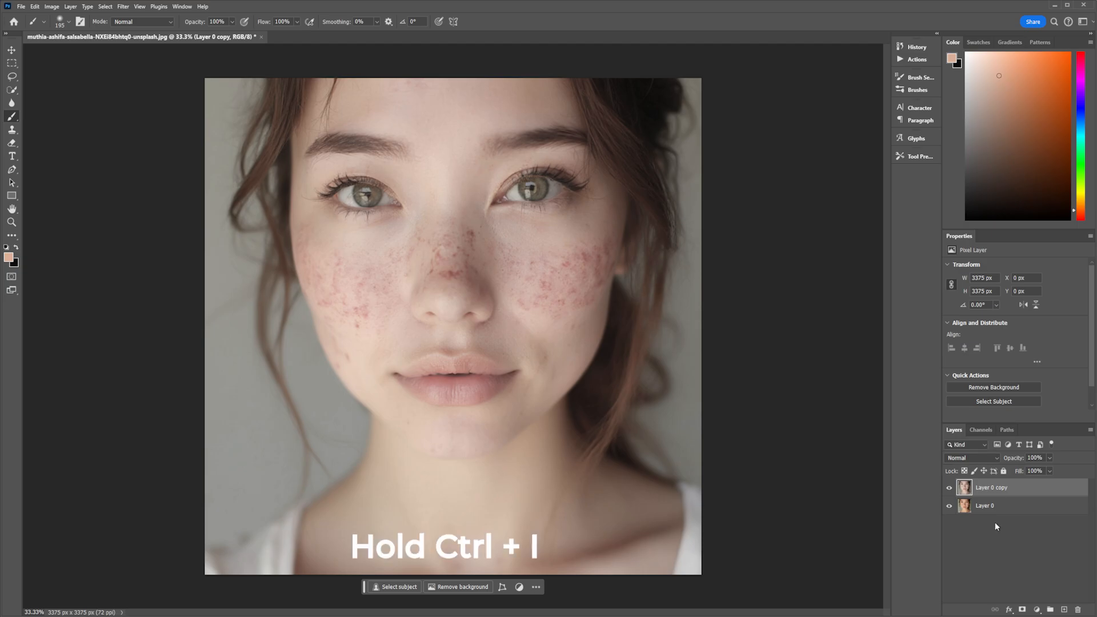
Invert the copy layer and convert it to a smart object.
{"action": "key", "text": "ctrl+i"}
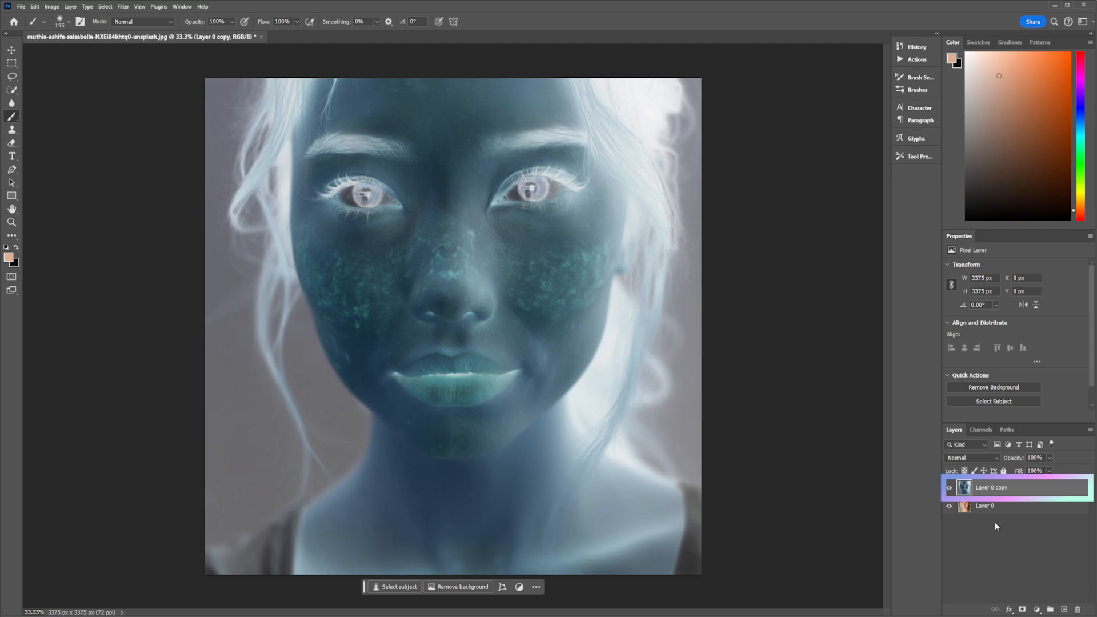
{"action": "left_click", "coordinate": [1091, 432]}
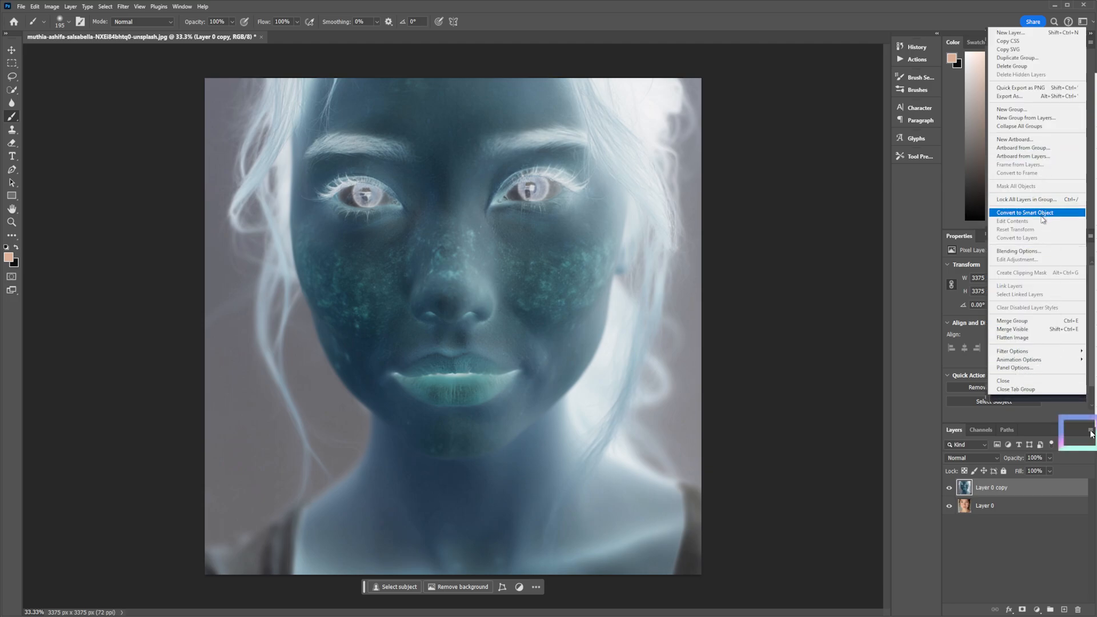
{"action": "left_click", "coordinate": [1076, 215]}
Set the copy layer's blend mode to Vivid Light.
{"action": "left_click", "coordinate": [973, 456]}
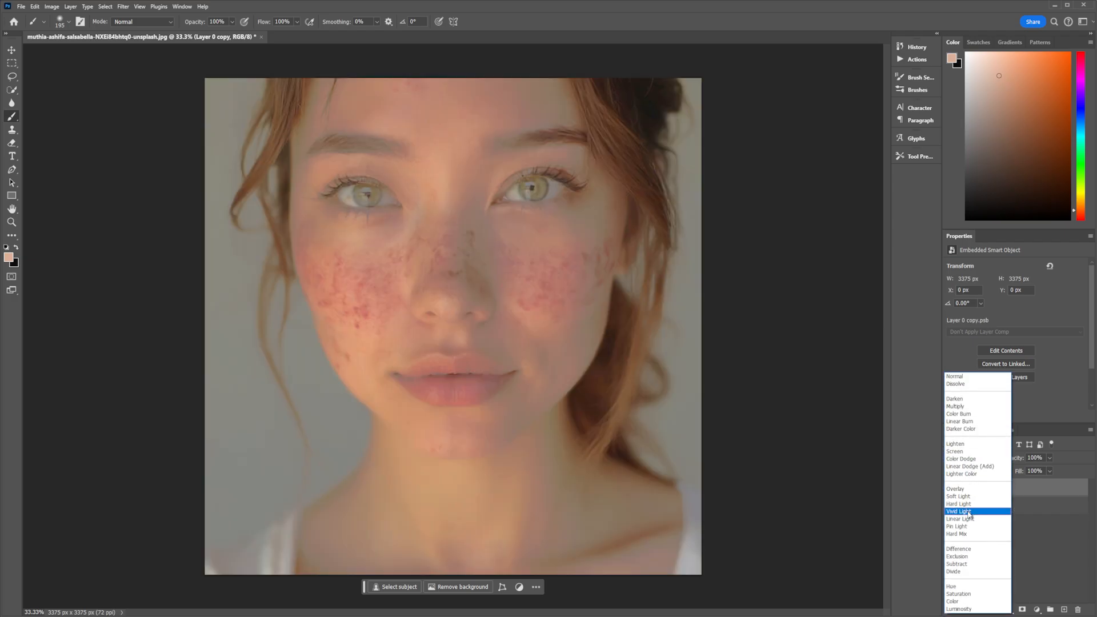
{"action": "left_click", "coordinate": [966, 511]}
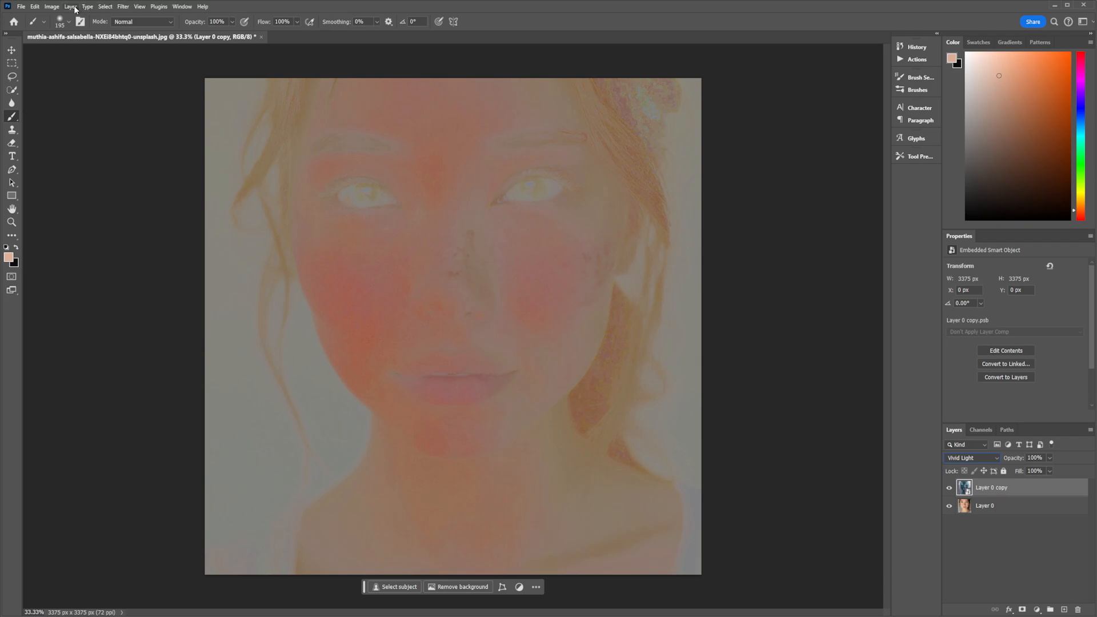
Apply a High Pass filter to the smart object with a radius of about 32 pixels.
{"action": "left_click", "coordinate": [122, 6]}
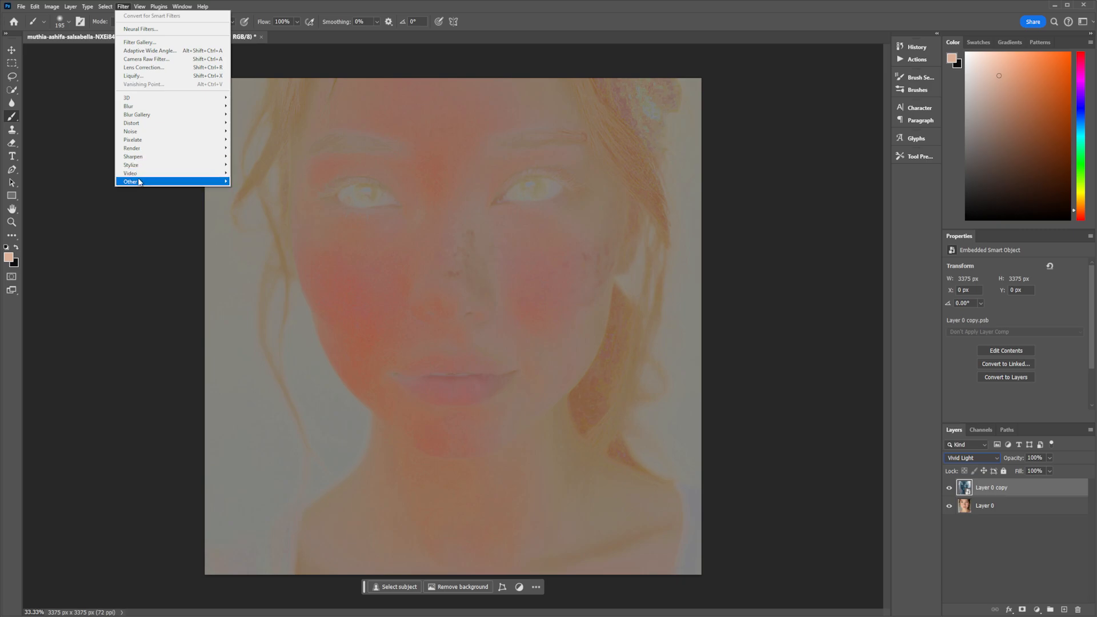
{"action": "mouse_move", "coordinate": [140, 182]}
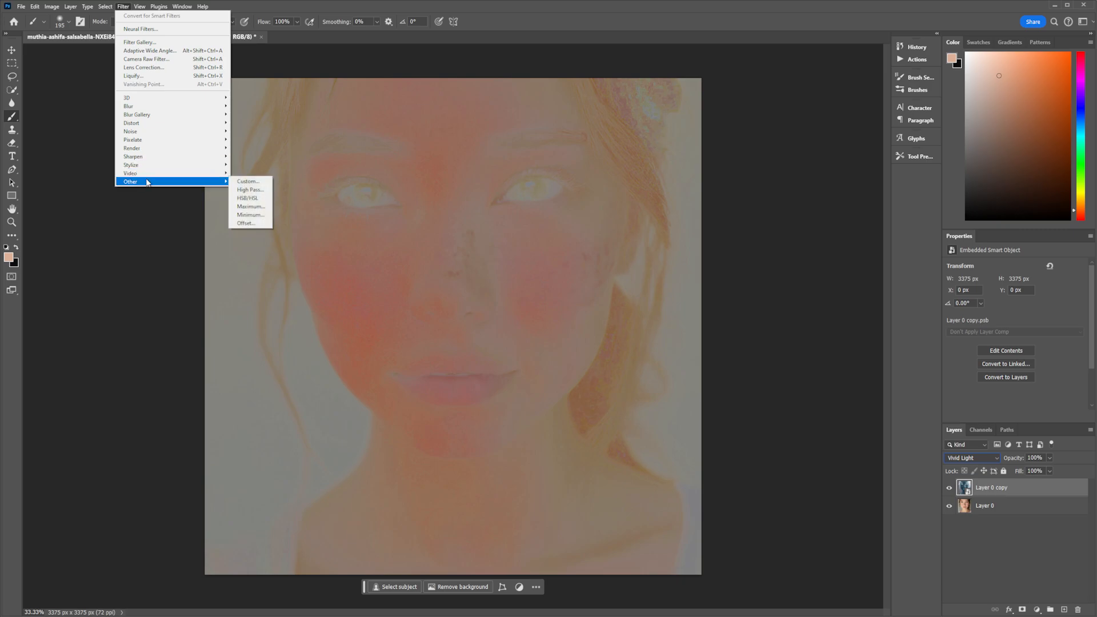
{"action": "left_click", "coordinate": [252, 190]}
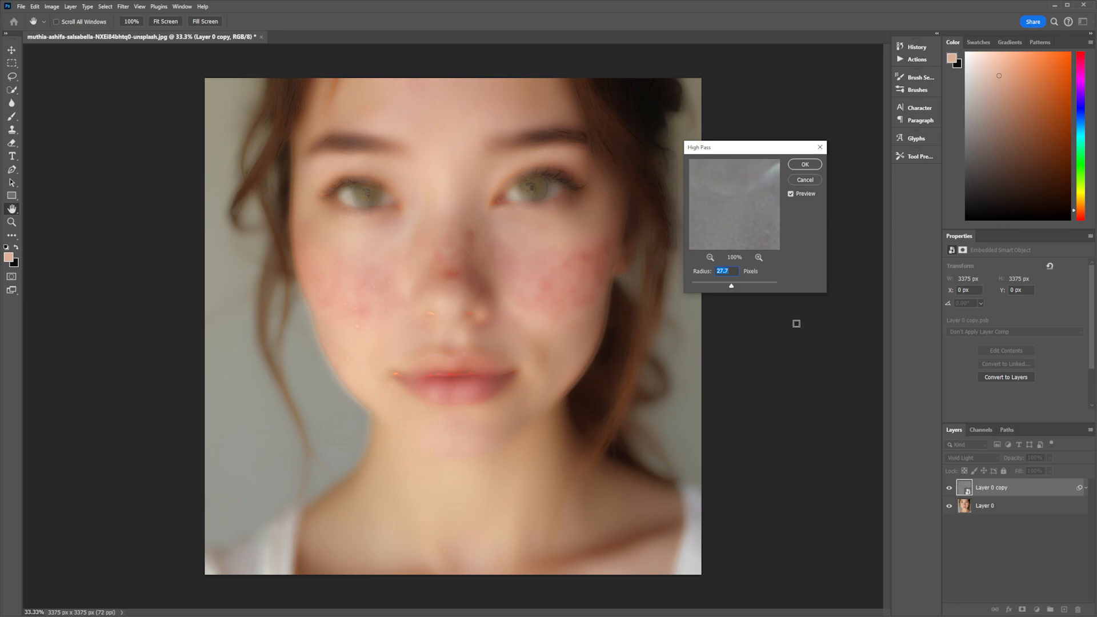
{"action": "left_click", "coordinate": [716, 284]}
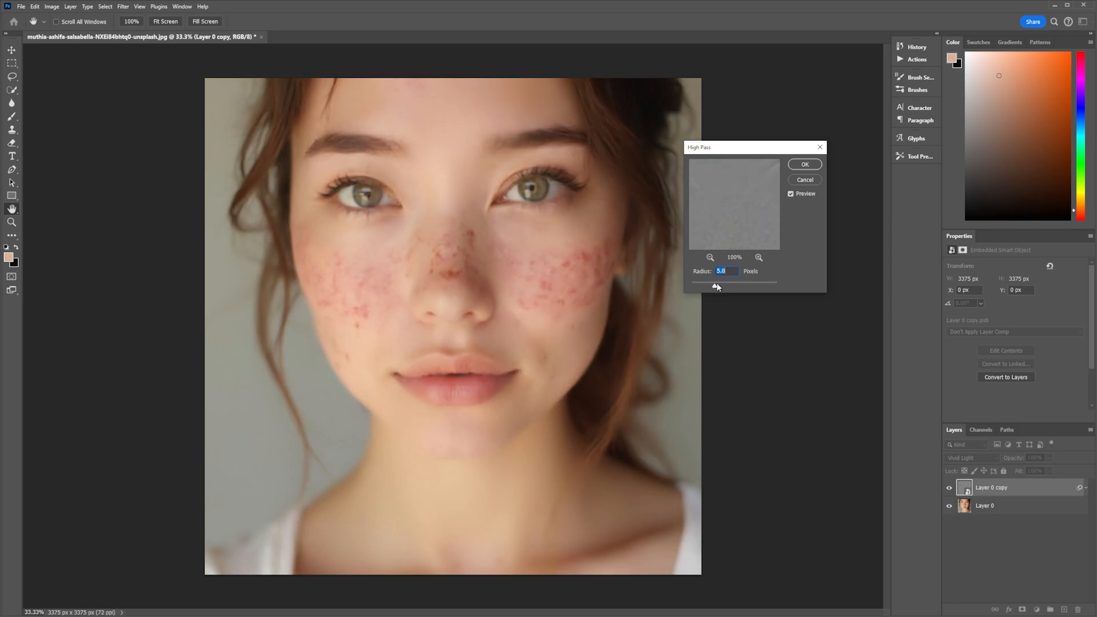
{"action": "left_click", "coordinate": [745, 286]}
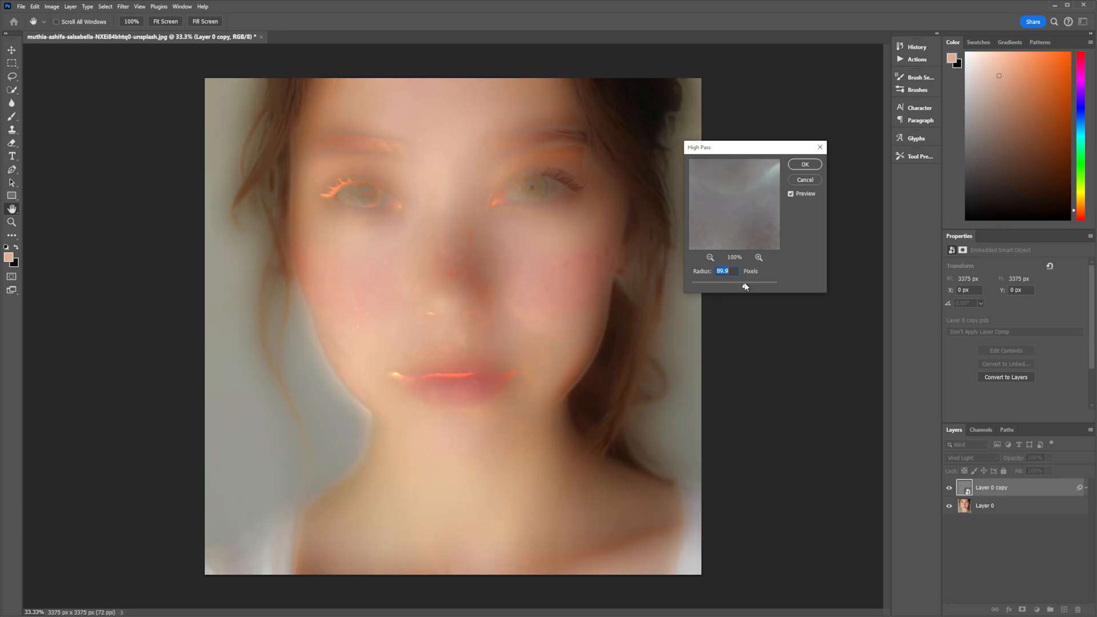
{"action": "left_click", "coordinate": [740, 283]}
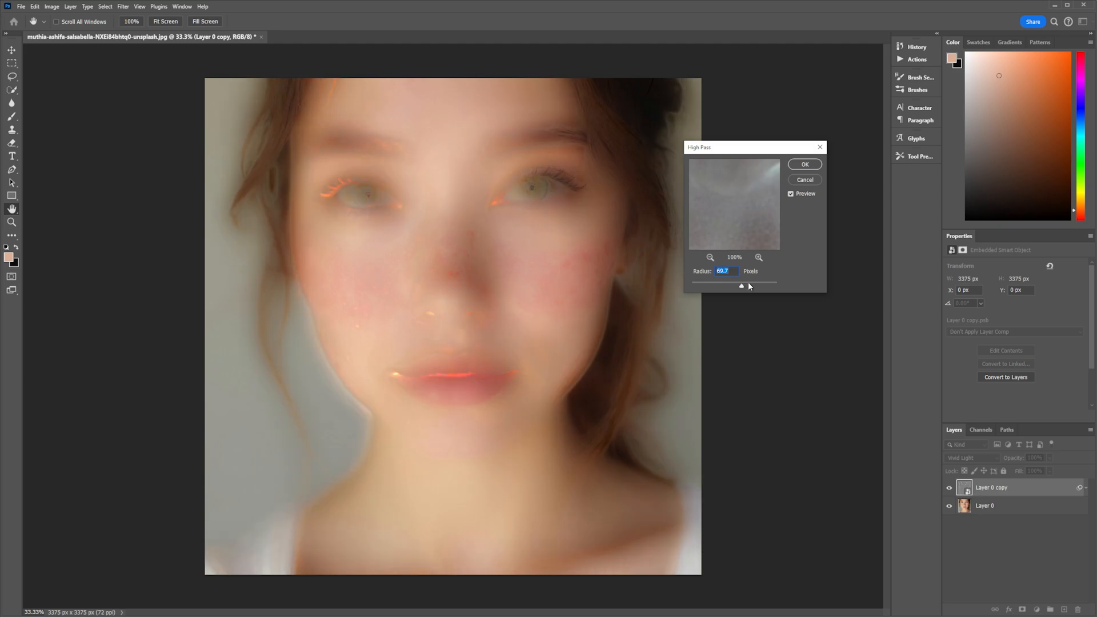
{"action": "left_click", "coordinate": [750, 284]}
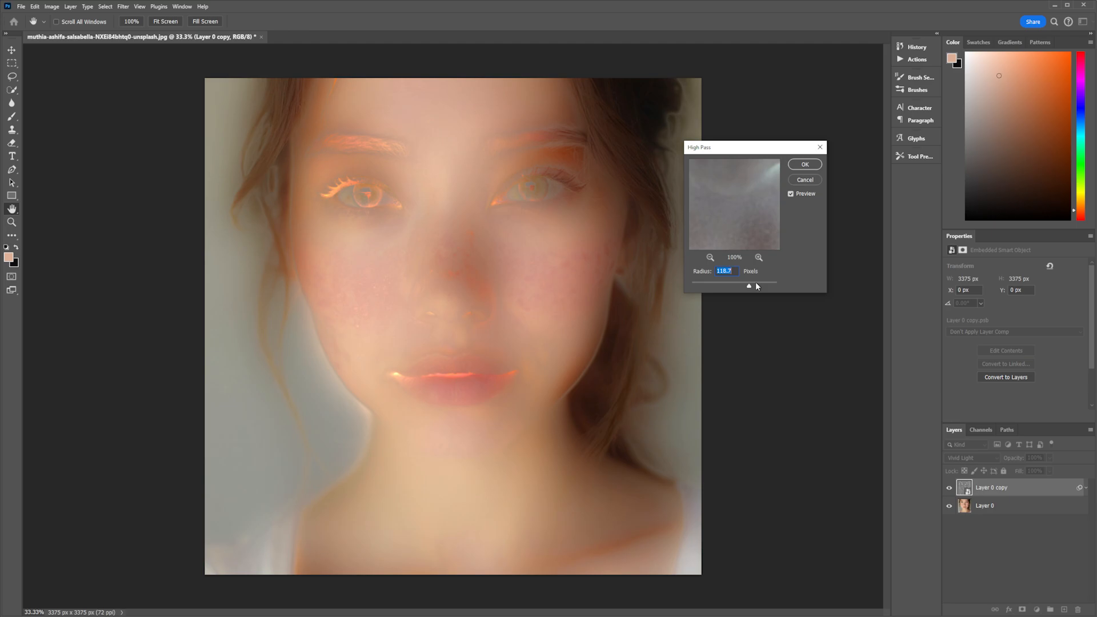
{"action": "left_click", "coordinate": [765, 286]}
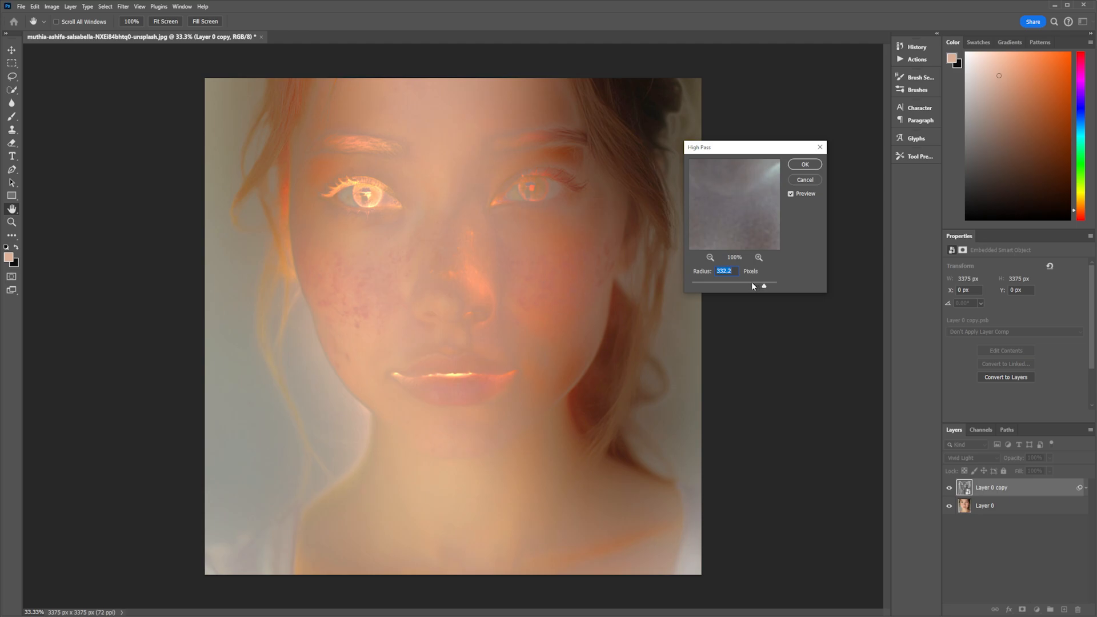
{"action": "left_click", "coordinate": [753, 284]}
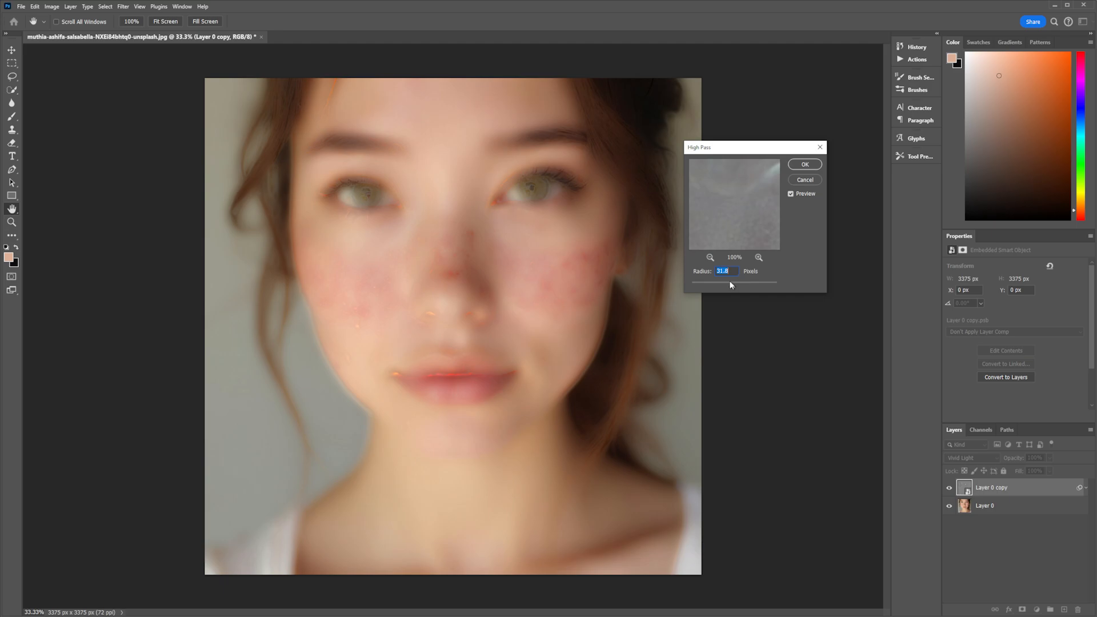
{"action": "key", "text": "Return"}
Collapse the smart filters list and add a black layer mask to the copy layer.
{"action": "key", "text": "b"}
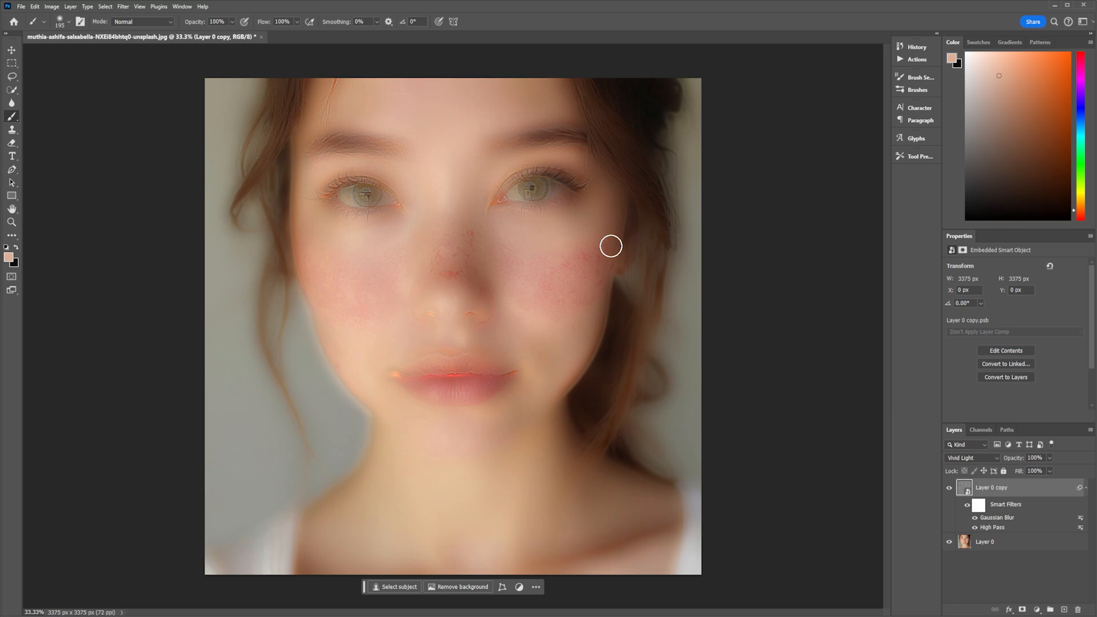
{"action": "left_click", "coordinate": [1086, 489]}
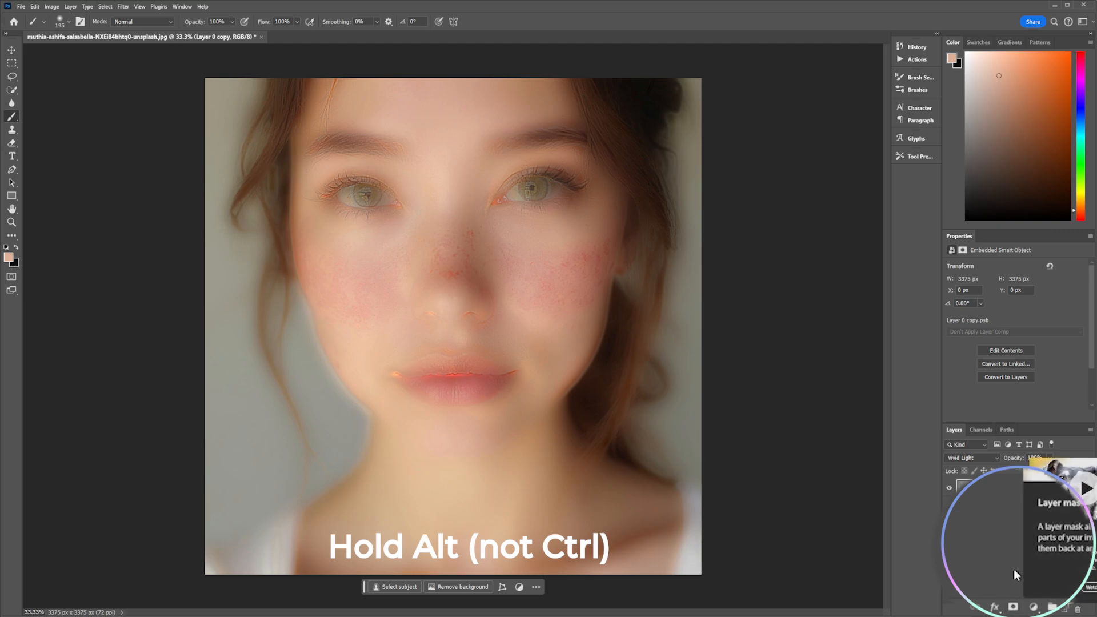
{"action": "left_click", "coordinate": [1023, 611], "text": "alt"}
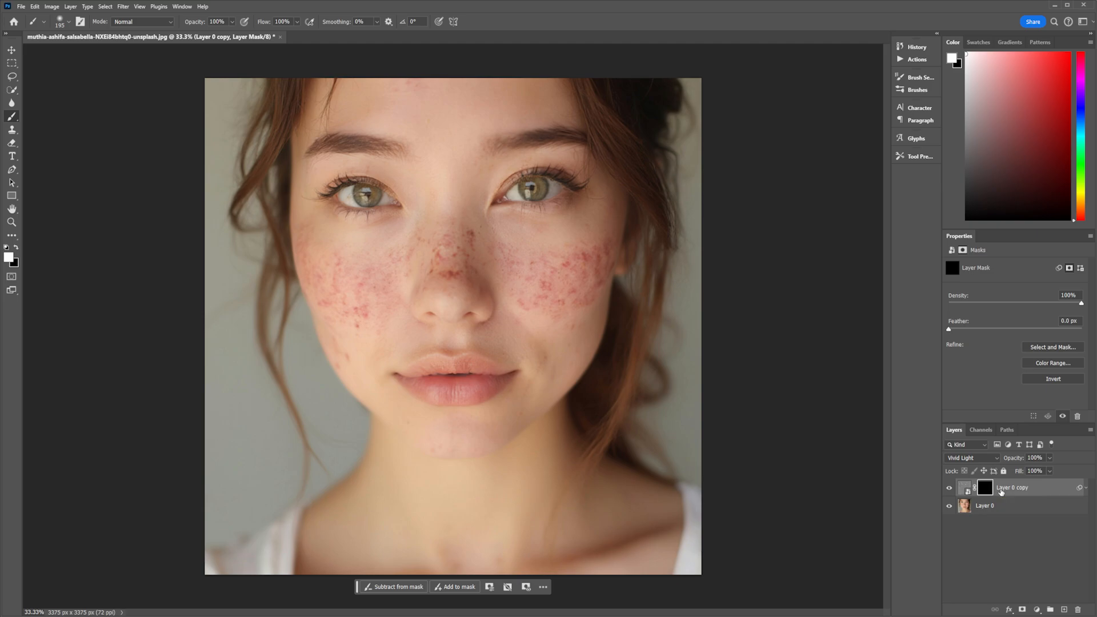
Choose the Brush Tool with white as the foreground color and select the masked copy layer.
{"action": "right_click", "coordinate": [11, 118]}
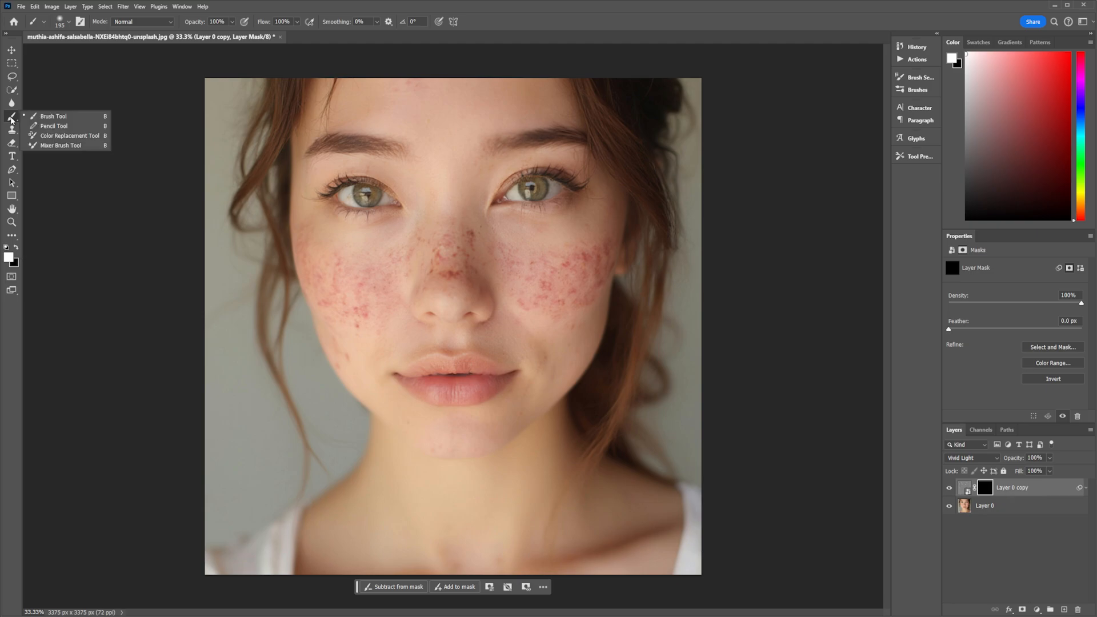
{"action": "left_click", "coordinate": [49, 117]}
{"action": "left_click", "coordinate": [8, 256]}
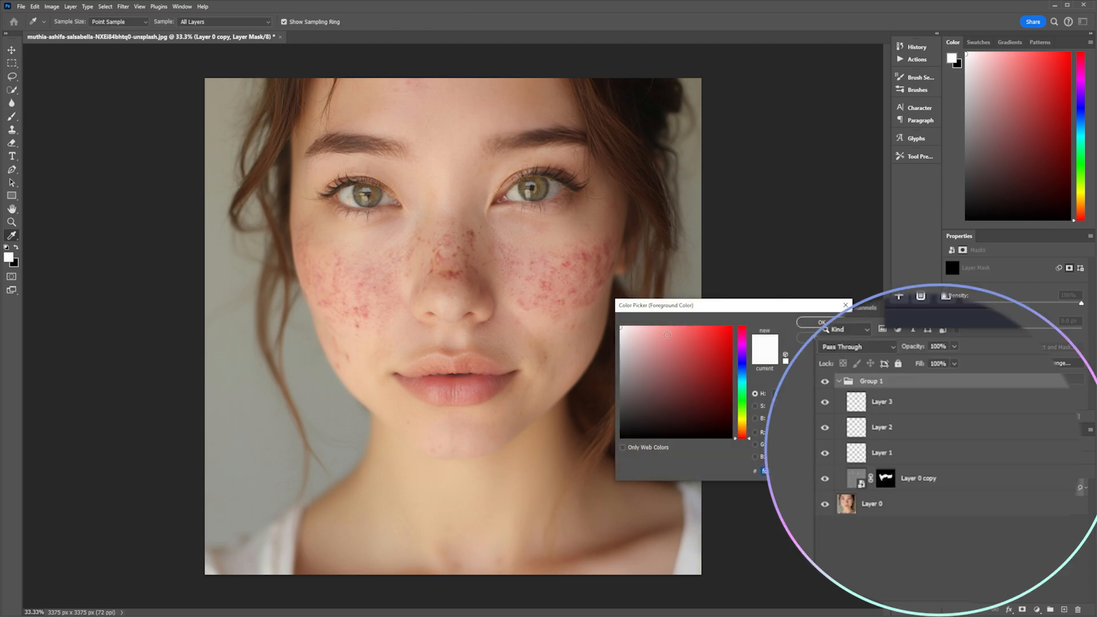
{"action": "left_click", "coordinate": [822, 321]}
{"action": "left_click", "coordinate": [920, 480]}
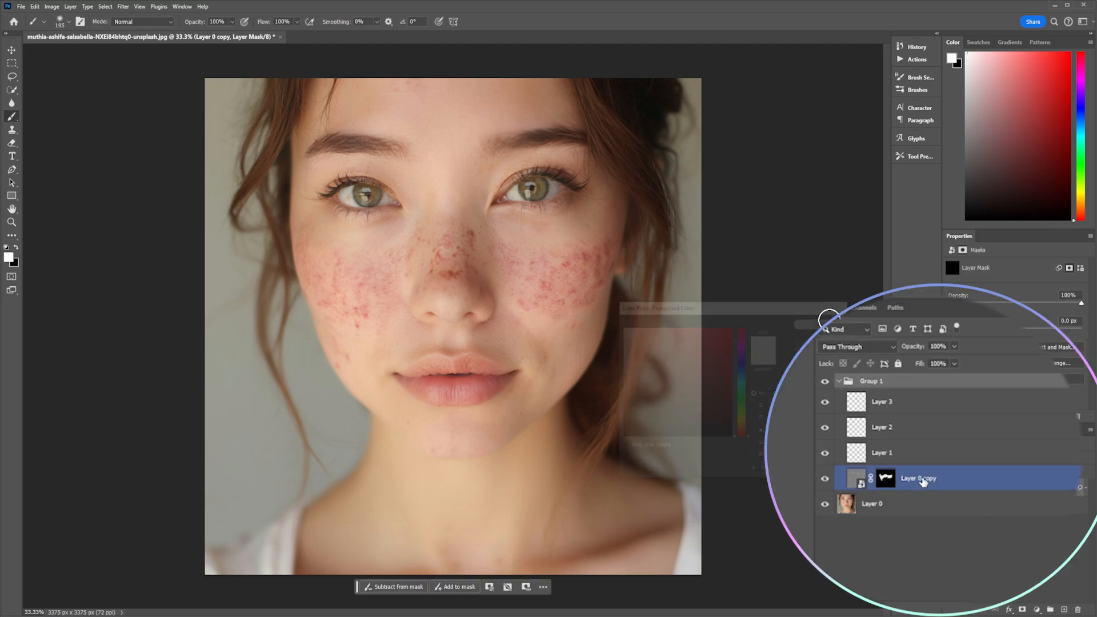
{"action": "left_click", "coordinate": [826, 478]}
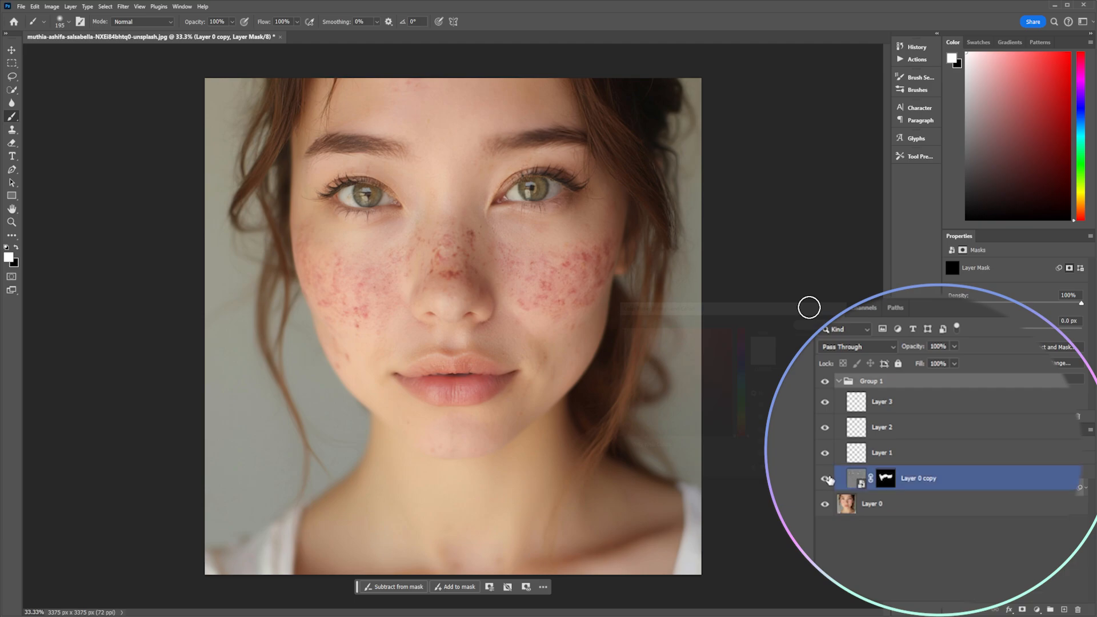
{"action": "left_click", "coordinate": [883, 568]}
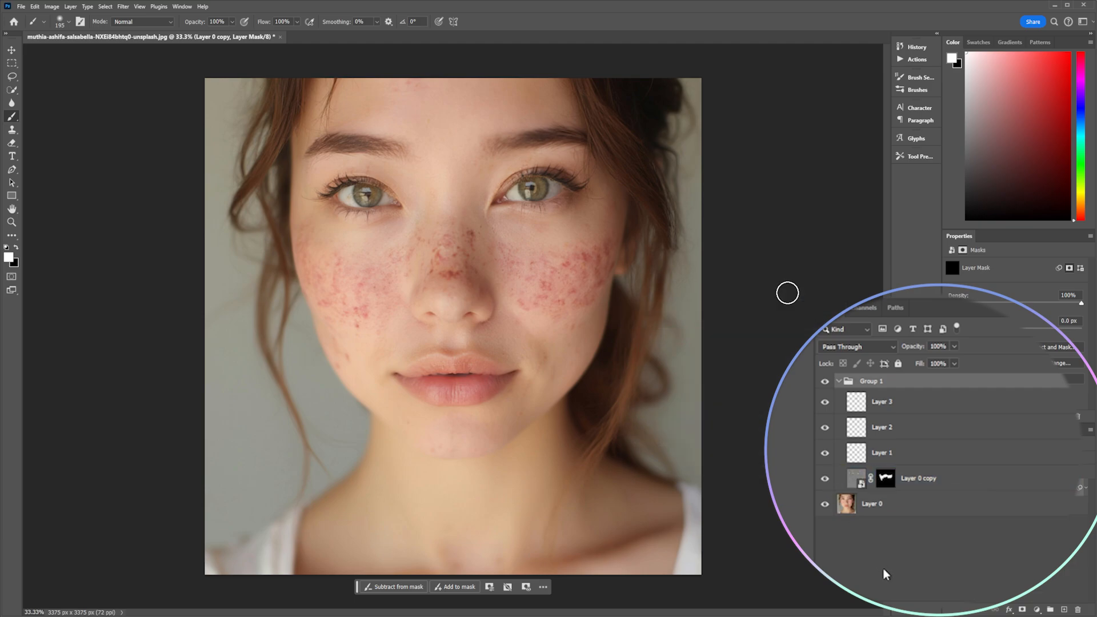
{"action": "left_click", "coordinate": [968, 478]}
{"action": "left_click", "coordinate": [963, 567]}
{"action": "left_click", "coordinate": [960, 483]}
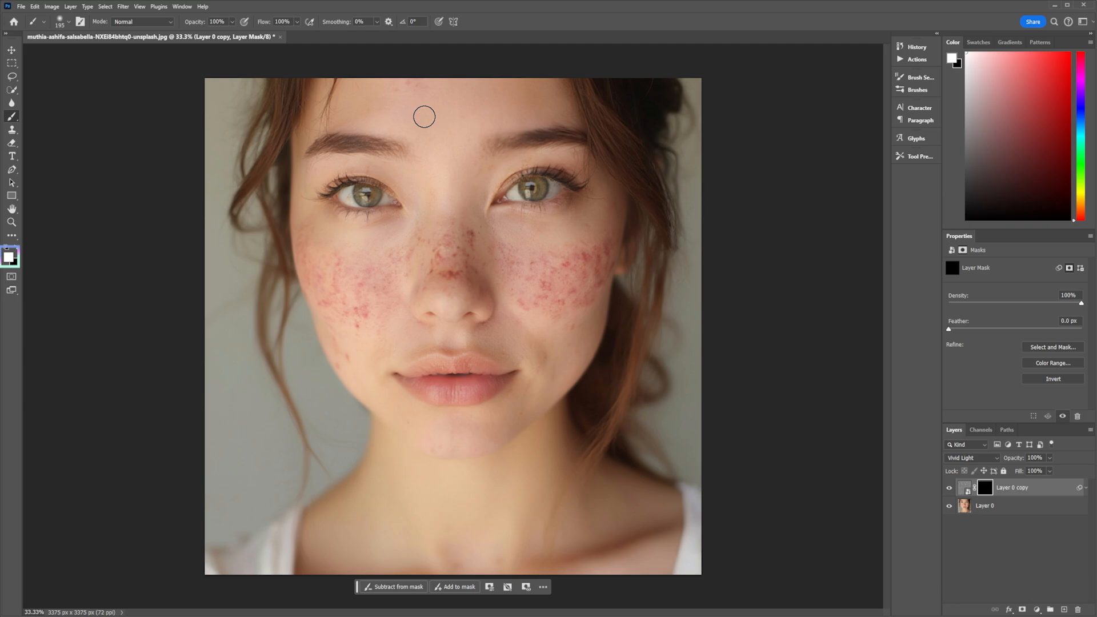
Choose a Soft Round brush about 165 px with 0% hardness and paint white on the mask over both cheeks and nose.
{"action": "left_click", "coordinate": [68, 23]}
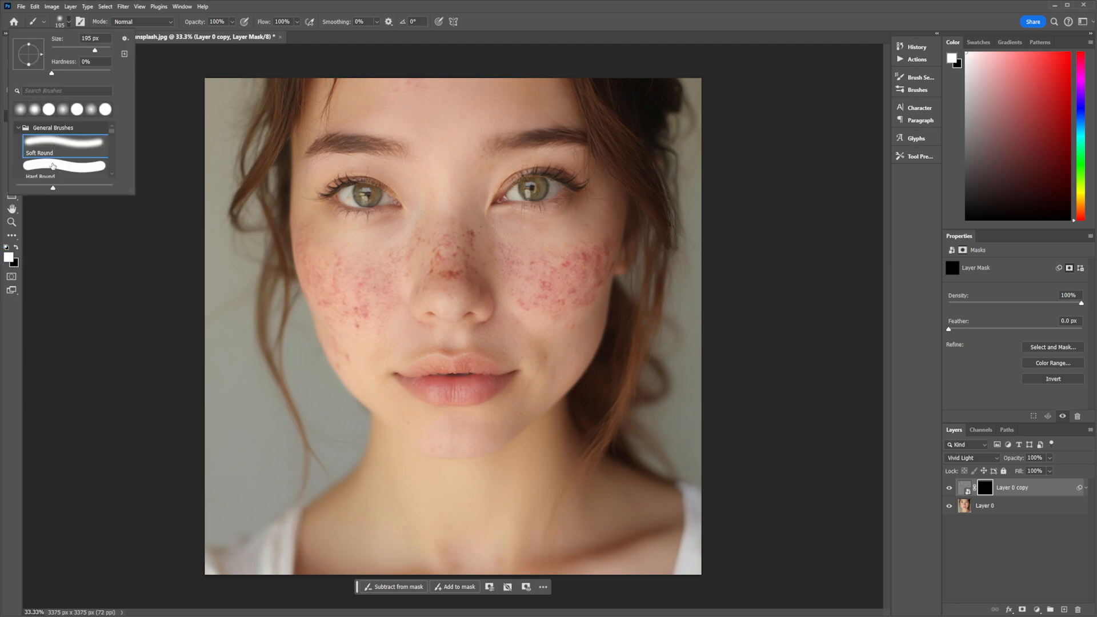
{"action": "left_click", "coordinate": [53, 168]}
{"action": "left_click", "coordinate": [57, 145]}
{"action": "left_click_drag", "start_coordinate": [51, 74], "coordinate": [39, 75]}
{"action": "left_click_drag", "start_coordinate": [93, 51], "coordinate": [91, 51]}
{"action": "left_click", "coordinate": [446, 255]}
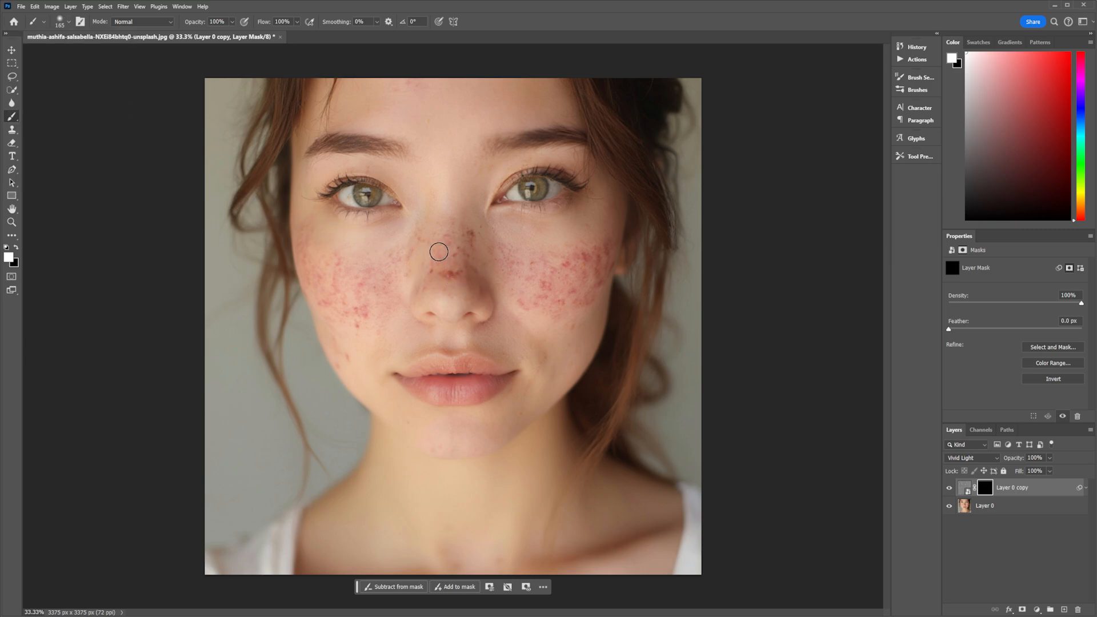
{"action": "mouse_move", "coordinate": [439, 252]}
{"action": "left_mouse_down"}
{"action": "mouse_move", "coordinate": [450, 225]}
{"action": "mouse_move", "coordinate": [452, 246]}
{"action": "mouse_move", "coordinate": [468, 253]}
{"action": "mouse_move", "coordinate": [472, 235]}
{"action": "mouse_move", "coordinate": [463, 273]}
{"action": "mouse_move", "coordinate": [472, 239]}
{"action": "mouse_move", "coordinate": [472, 258]}
{"action": "mouse_move", "coordinate": [447, 271]}
{"action": "mouse_move", "coordinate": [470, 277]}
{"action": "mouse_move", "coordinate": [441, 262]}
{"action": "mouse_move", "coordinate": [429, 279]}
{"action": "mouse_move", "coordinate": [437, 253]}
{"action": "mouse_move", "coordinate": [421, 296]}
{"action": "mouse_move", "coordinate": [434, 245]}
{"action": "mouse_move", "coordinate": [475, 270]}
{"action": "mouse_move", "coordinate": [461, 267]}
{"action": "mouse_move", "coordinate": [474, 236]}
{"action": "mouse_move", "coordinate": [476, 254]}
{"action": "mouse_move", "coordinate": [473, 234]}
{"action": "mouse_move", "coordinate": [520, 272]}
{"action": "mouse_move", "coordinate": [503, 248]}
{"action": "mouse_move", "coordinate": [487, 269]}
{"action": "mouse_move", "coordinate": [492, 252]}
{"action": "mouse_move", "coordinate": [509, 272]}
{"action": "mouse_move", "coordinate": [508, 253]}
{"action": "mouse_move", "coordinate": [517, 275]}
{"action": "mouse_move", "coordinate": [544, 277]}
{"action": "mouse_move", "coordinate": [527, 261]}
{"action": "mouse_move", "coordinate": [581, 259]}
{"action": "mouse_move", "coordinate": [547, 286]}
{"action": "mouse_move", "coordinate": [530, 276]}
{"action": "mouse_move", "coordinate": [529, 302]}
{"action": "mouse_move", "coordinate": [513, 300]}
{"action": "mouse_move", "coordinate": [564, 298]}
{"action": "mouse_move", "coordinate": [542, 307]}
{"action": "mouse_move", "coordinate": [558, 282]}
{"action": "mouse_move", "coordinate": [581, 284]}
{"action": "mouse_move", "coordinate": [561, 299]}
{"action": "mouse_move", "coordinate": [587, 302]}
{"action": "mouse_move", "coordinate": [610, 273]}
{"action": "mouse_move", "coordinate": [585, 251]}
{"action": "mouse_move", "coordinate": [609, 244]}
{"action": "mouse_move", "coordinate": [575, 260]}
{"action": "mouse_move", "coordinate": [612, 250]}
{"action": "mouse_move", "coordinate": [600, 282]}
{"action": "left_mouse_up"}
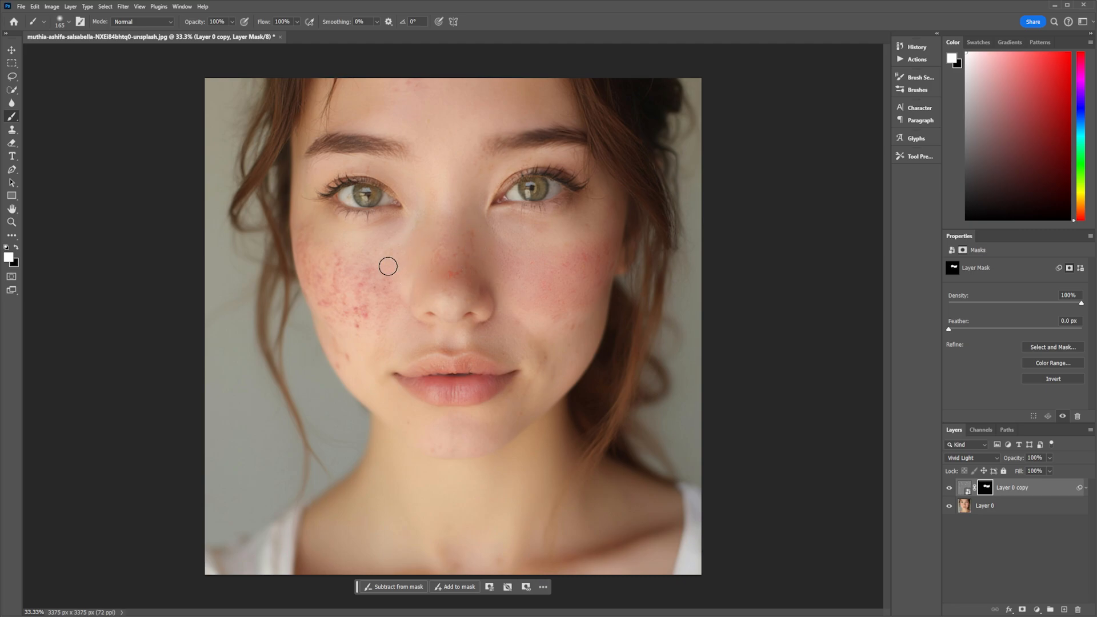
{"action": "mouse_move", "coordinate": [376, 284]}
{"action": "left_mouse_down"}
{"action": "mouse_move", "coordinate": [381, 319]}
{"action": "mouse_move", "coordinate": [369, 284]}
{"action": "mouse_move", "coordinate": [331, 258]}
{"action": "mouse_move", "coordinate": [358, 305]}
{"action": "mouse_move", "coordinate": [353, 323]}
{"action": "mouse_move", "coordinate": [364, 322]}
{"action": "mouse_move", "coordinate": [336, 305]}
{"action": "mouse_move", "coordinate": [355, 354]}
{"action": "left_mouse_up"}
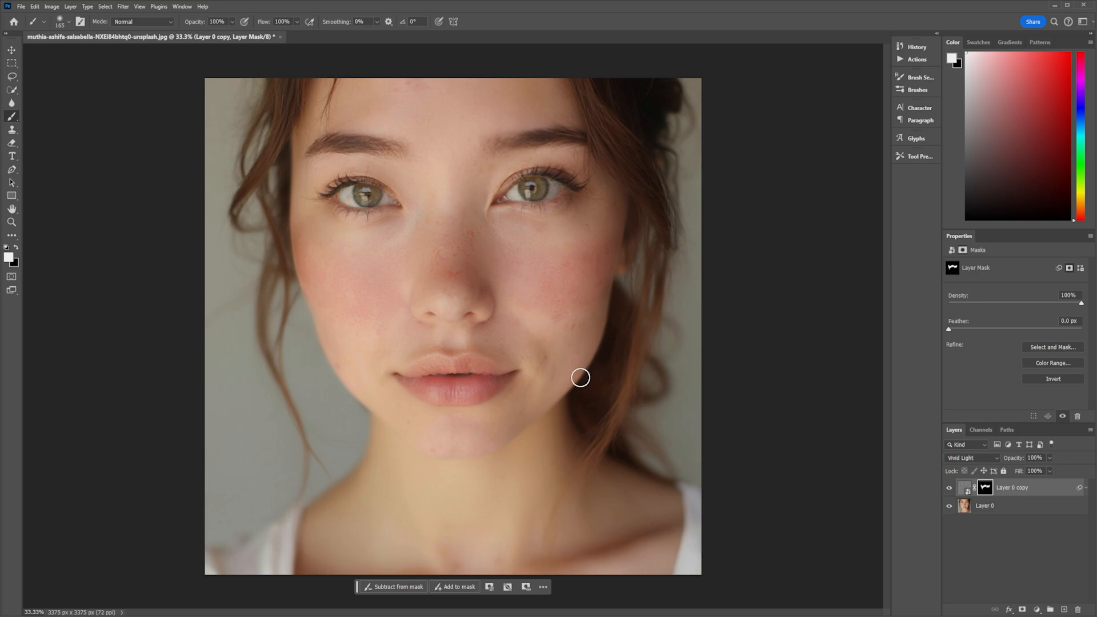
Add a new empty layer above the masked copy layer.
{"action": "key", "text": "ctrl+plus"}
{"action": "key", "text": "ctrl+plus"}
{"action": "key", "text": "ctrl+plus"}
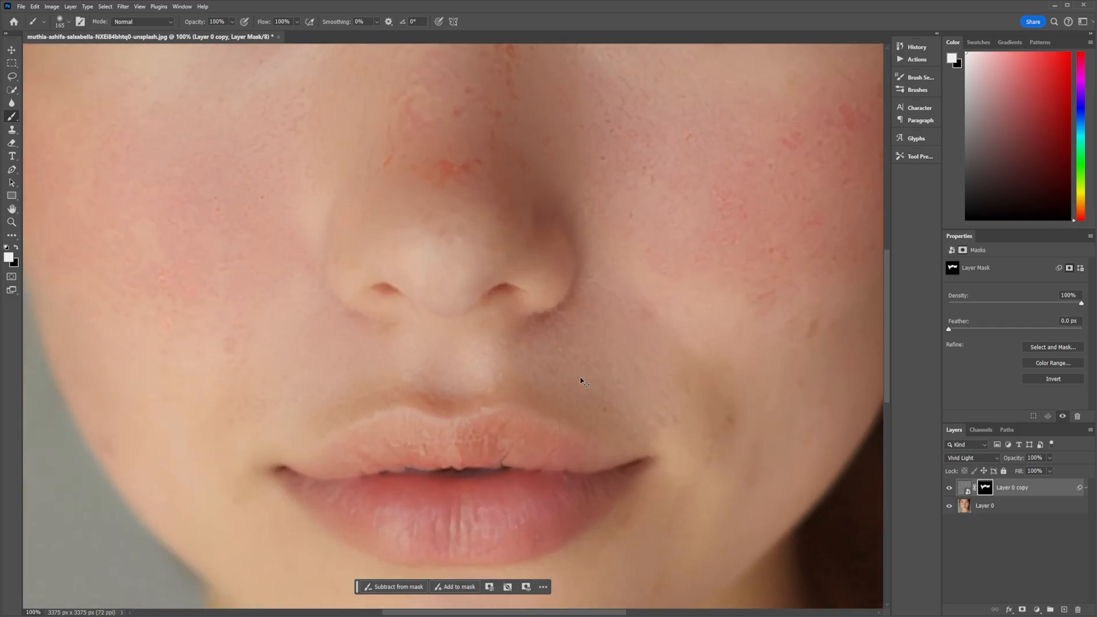
{"action": "left_click_drag", "start_coordinate": [592, 142], "coordinate": [583, 284]}
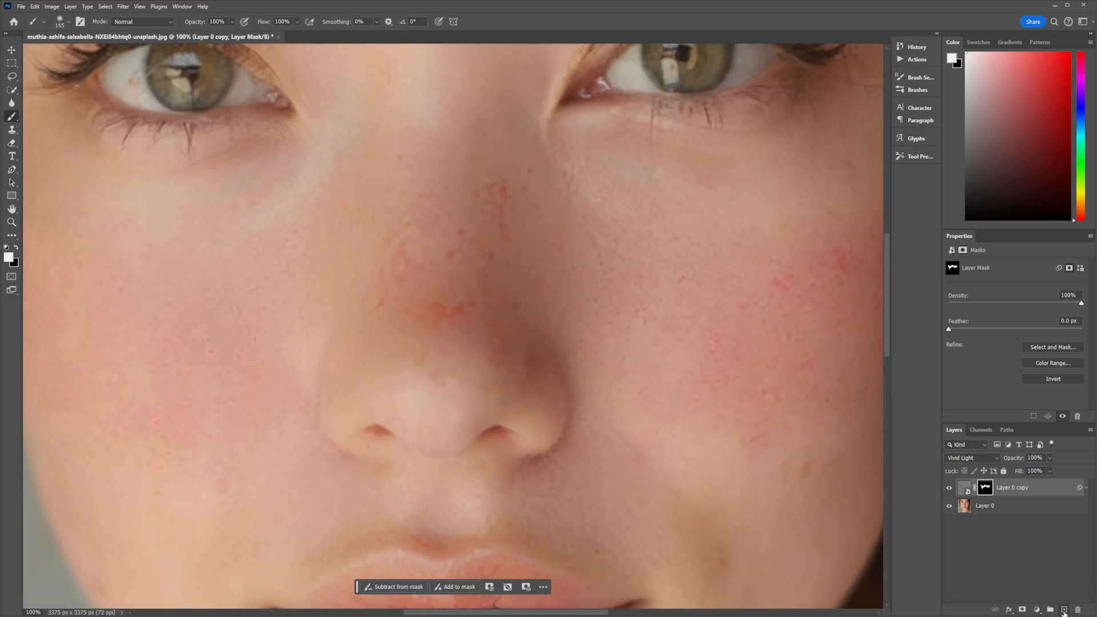
{"action": "left_click", "coordinate": [1064, 611]}
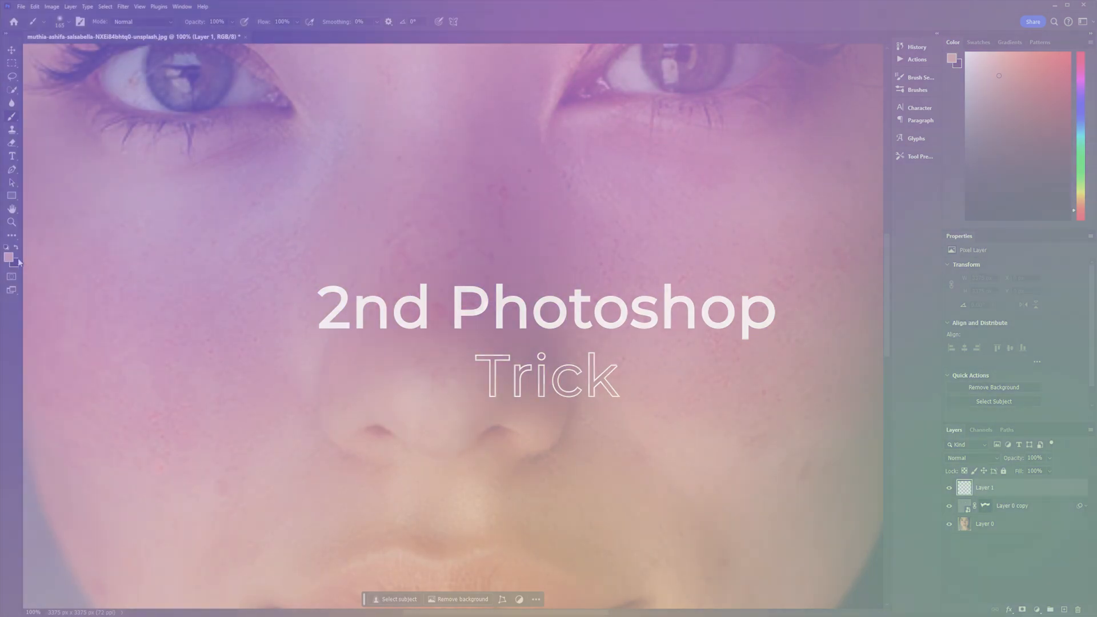
Sample a light skin tone from the bridge of the nose as the foreground color.
{"action": "left_click", "coordinate": [9, 257]}
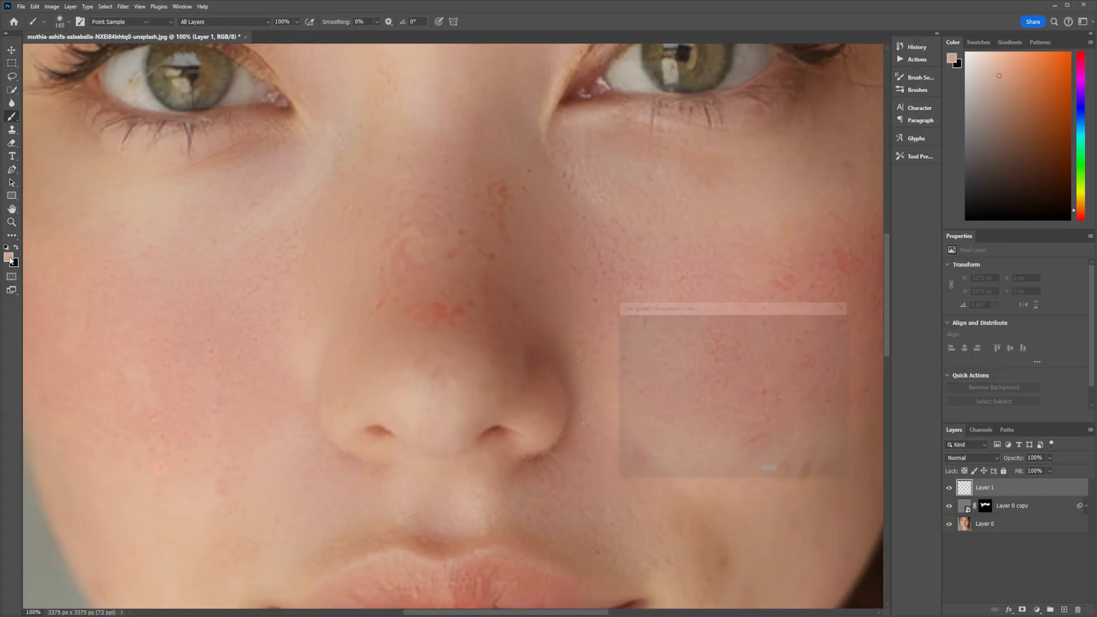
{"action": "left_click", "coordinate": [460, 257]}
{"action": "key", "text": "Return"}
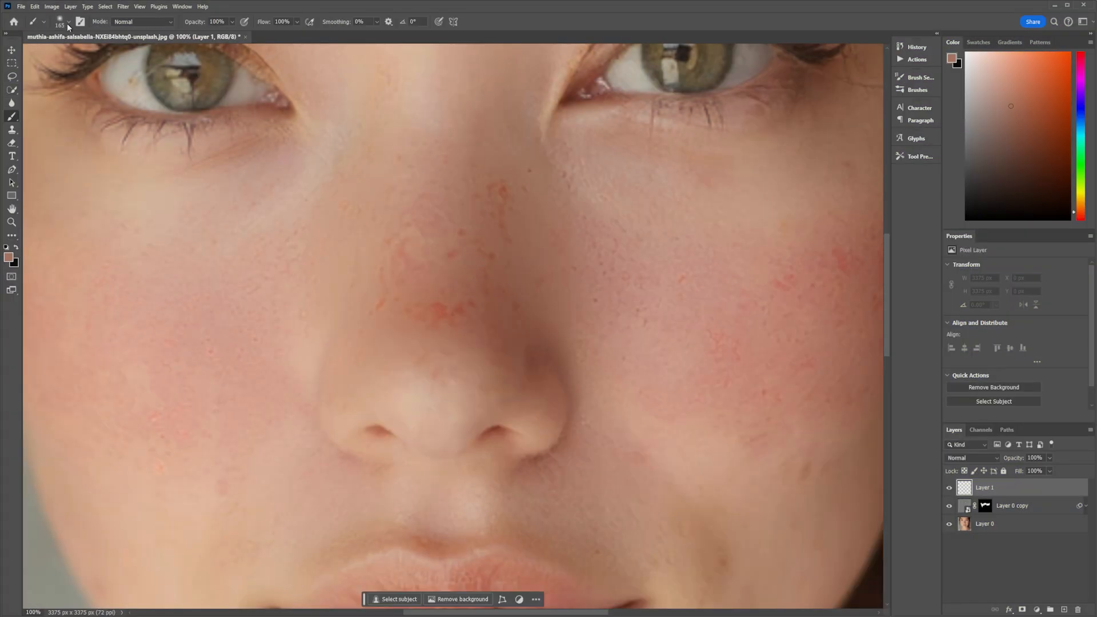
Set the brush size to 12 px and paint a small dab on the bridge of the nose.
{"action": "left_click", "coordinate": [68, 23]}
{"action": "left_click", "coordinate": [55, 50]}
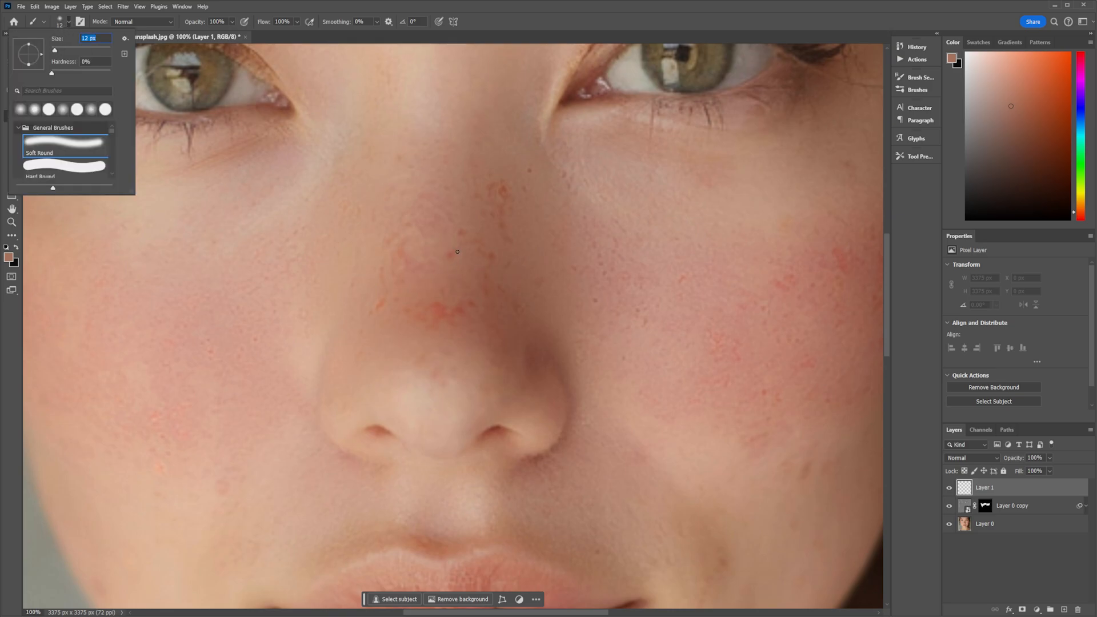
{"action": "left_click", "coordinate": [459, 234]}
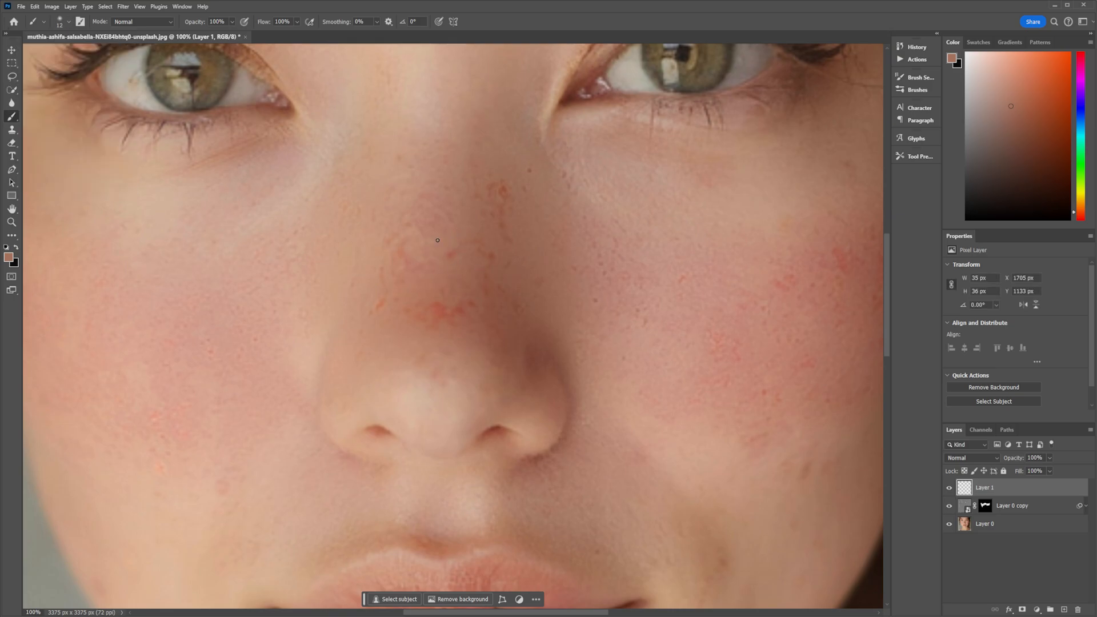
Sample a darker skin tone beside the nose and paint a short stroke over the red spot on the nose.
{"action": "left_click", "coordinate": [8, 257]}
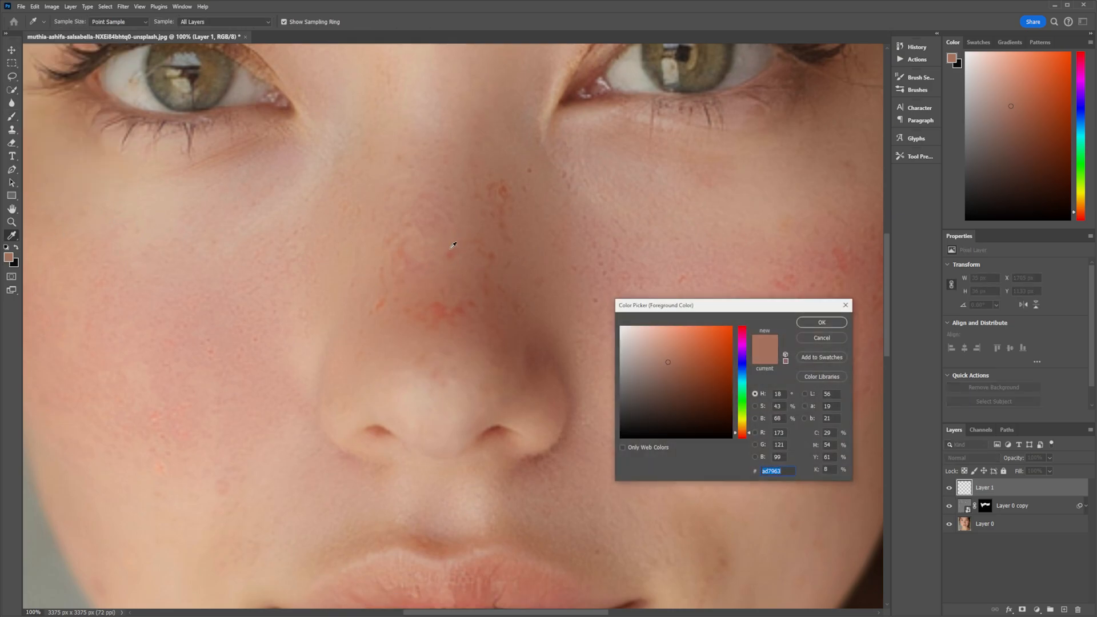
{"action": "left_click", "coordinate": [453, 245]}
{"action": "key", "text": "Return"}
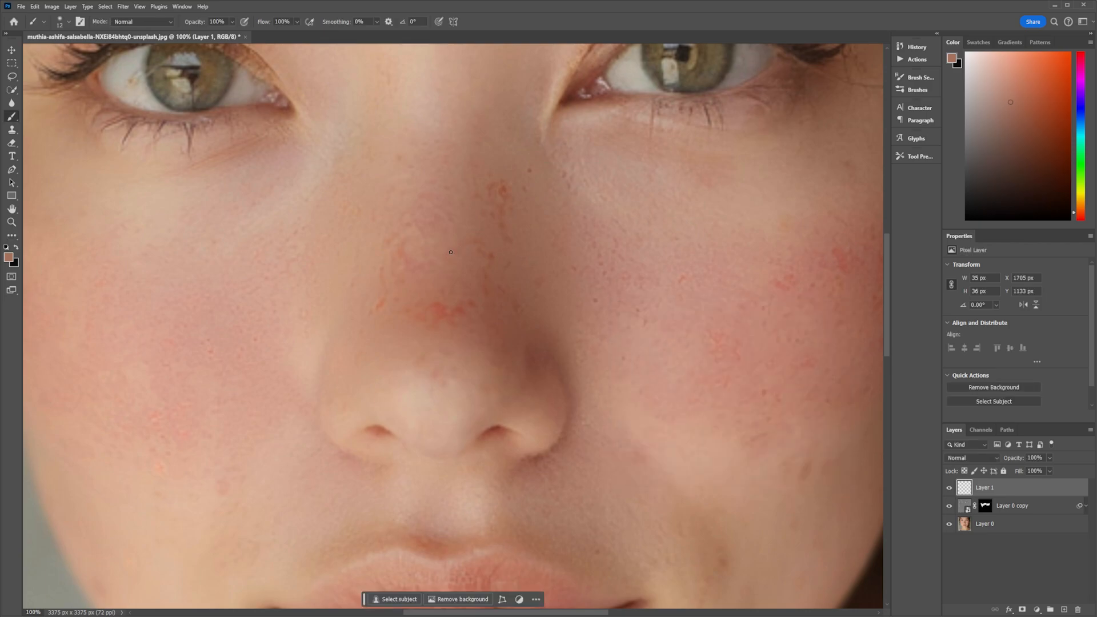
{"action": "left_click", "coordinate": [8, 257]}
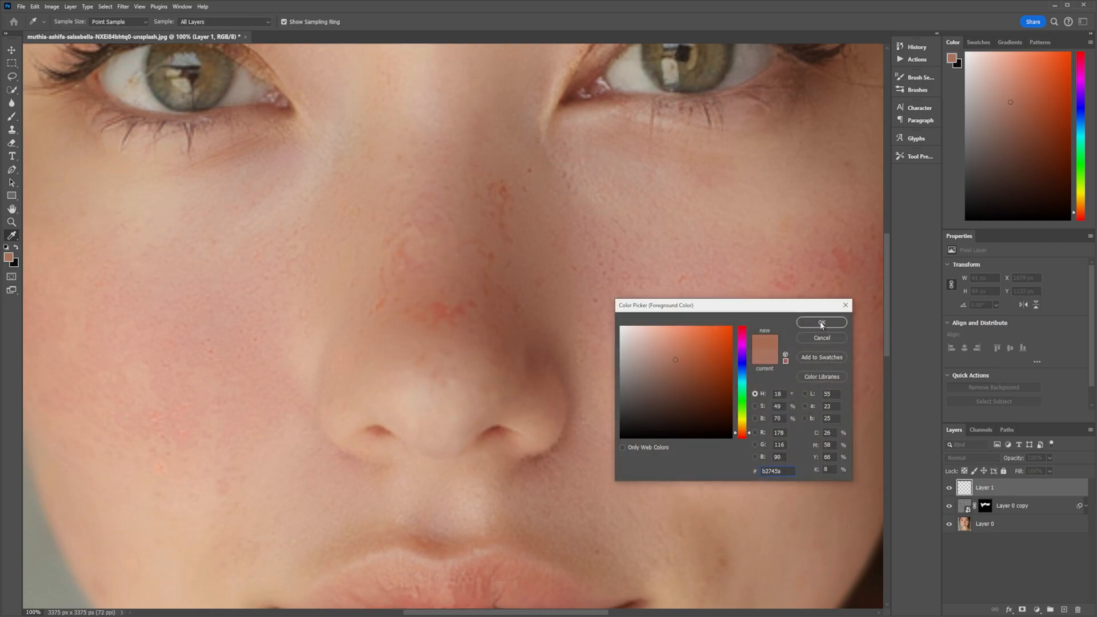
{"action": "left_click", "coordinate": [821, 324]}
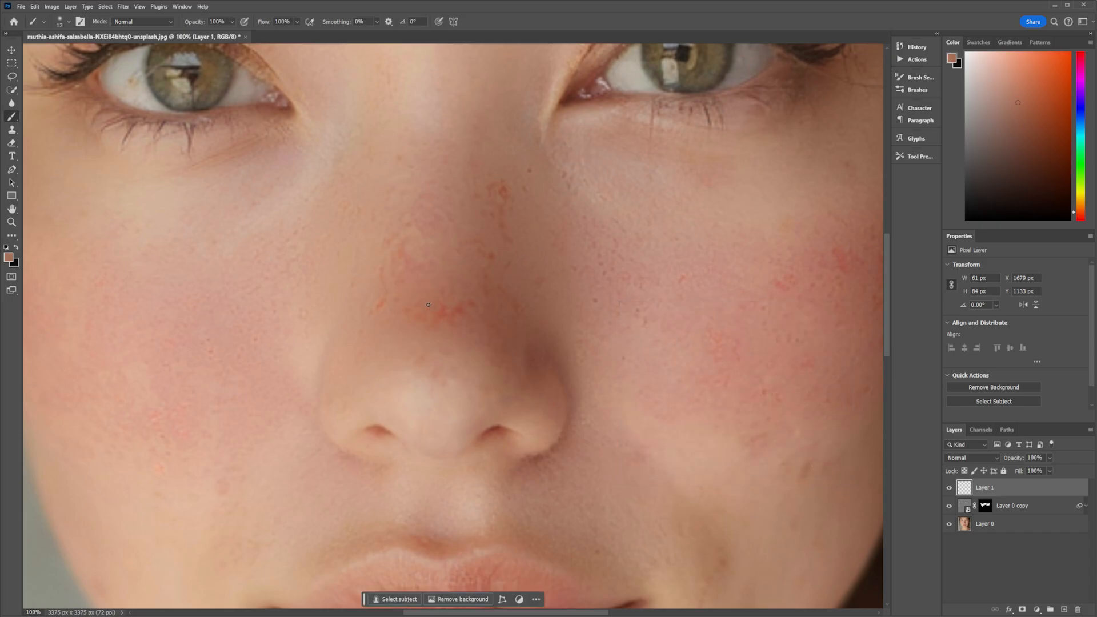
{"action": "left_click_drag", "start_coordinate": [446, 309], "coordinate": [429, 318]}
On Layer 2, sample another skin tone, set the brush size to 30 px, and paint a stroke across the nose.
{"action": "left_click", "coordinate": [6, 259]}
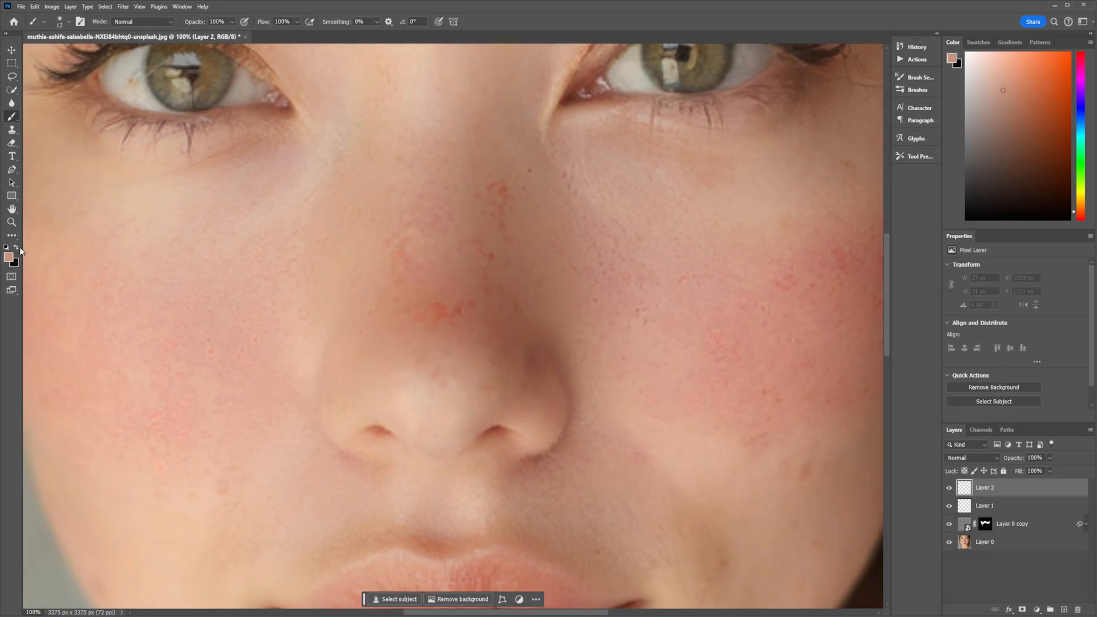
{"action": "left_click", "coordinate": [8, 257]}
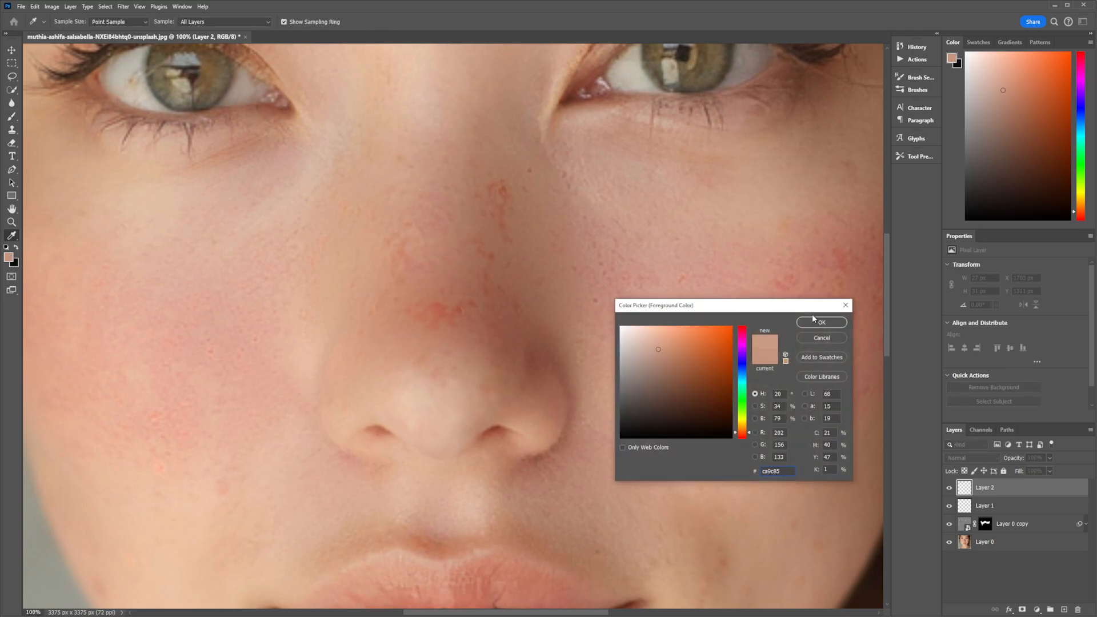
{"action": "left_click", "coordinate": [820, 324]}
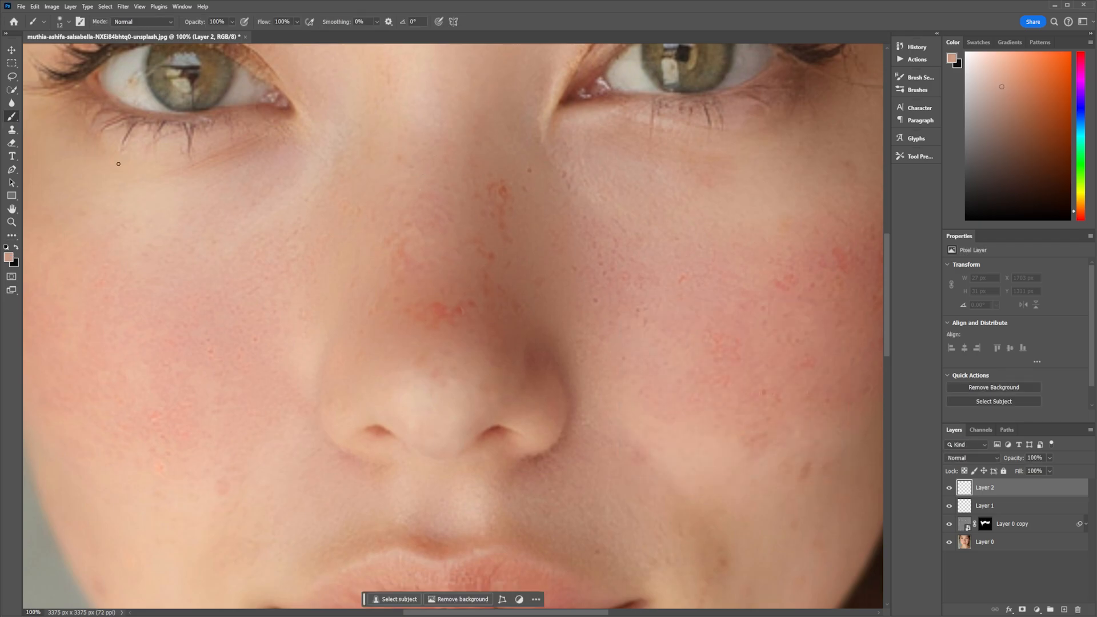
{"action": "left_click", "coordinate": [63, 25]}
{"action": "type", "text": "30"}
{"action": "key", "text": "Return"}
{"action": "left_click_drag", "start_coordinate": [460, 315], "coordinate": [413, 312]}
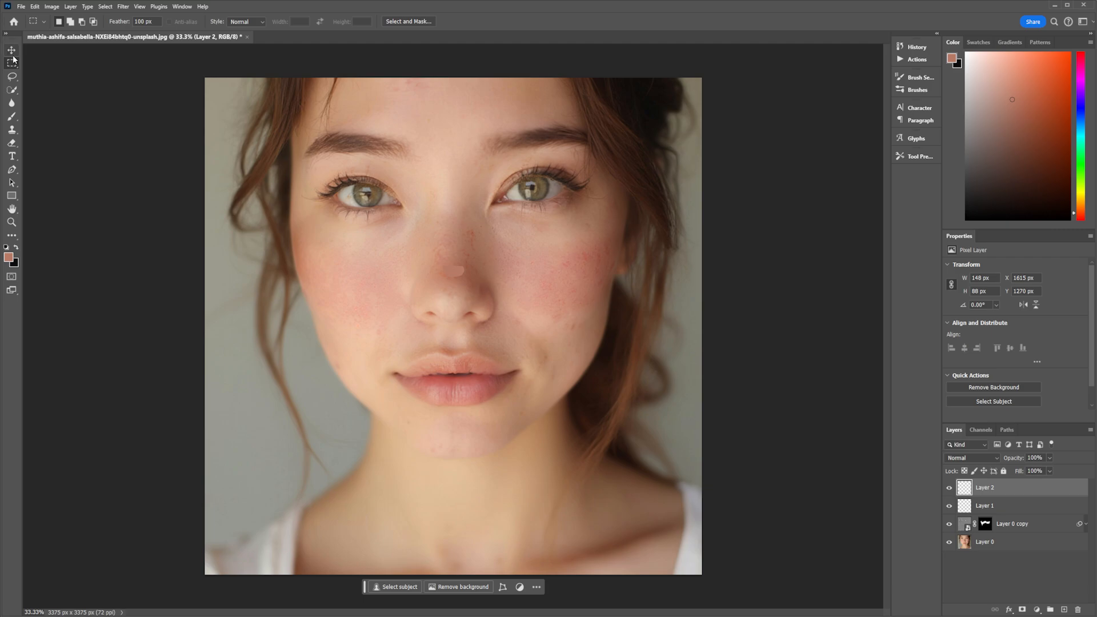
Apply a strong Gaussian Blur to the painted Layer 2.
{"action": "left_click", "coordinate": [8, 51]}
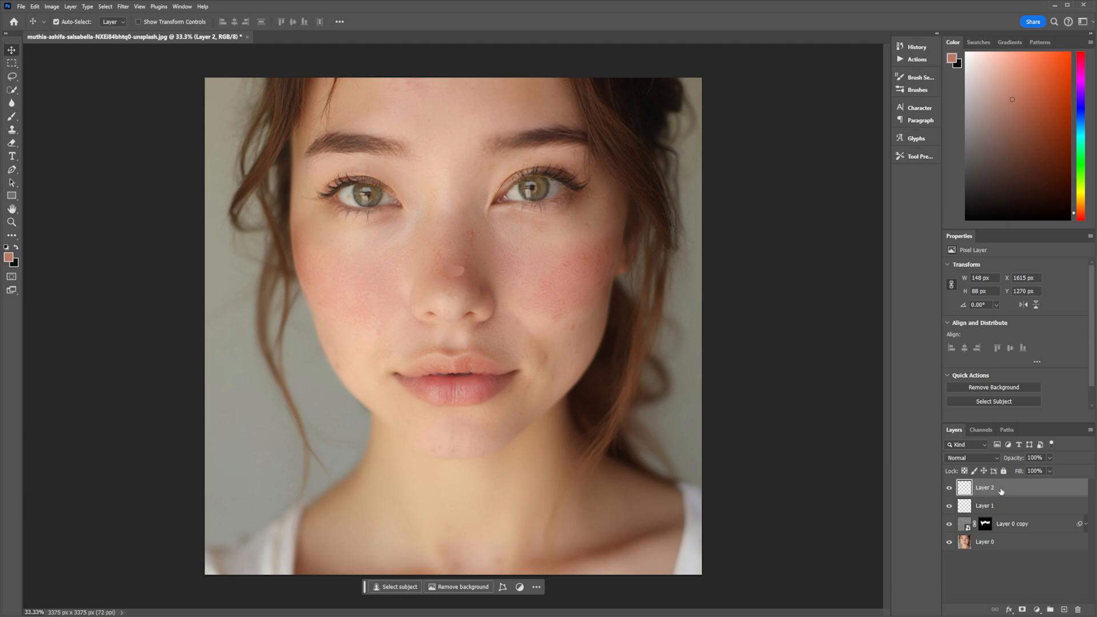
{"action": "left_click", "coordinate": [123, 7]}
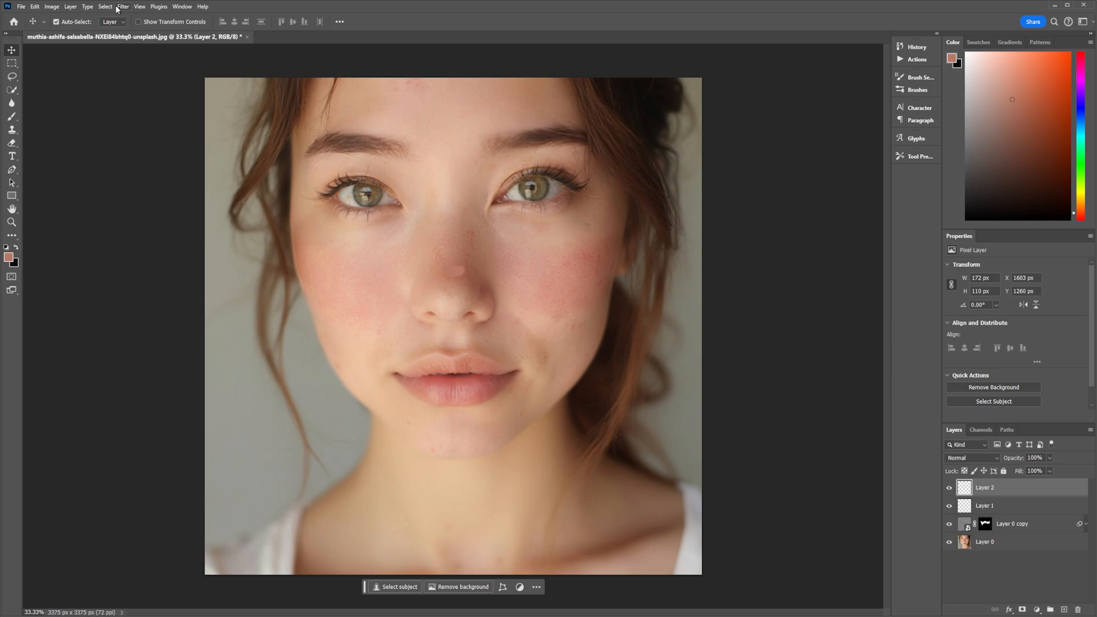
{"action": "left_click", "coordinate": [124, 7]}
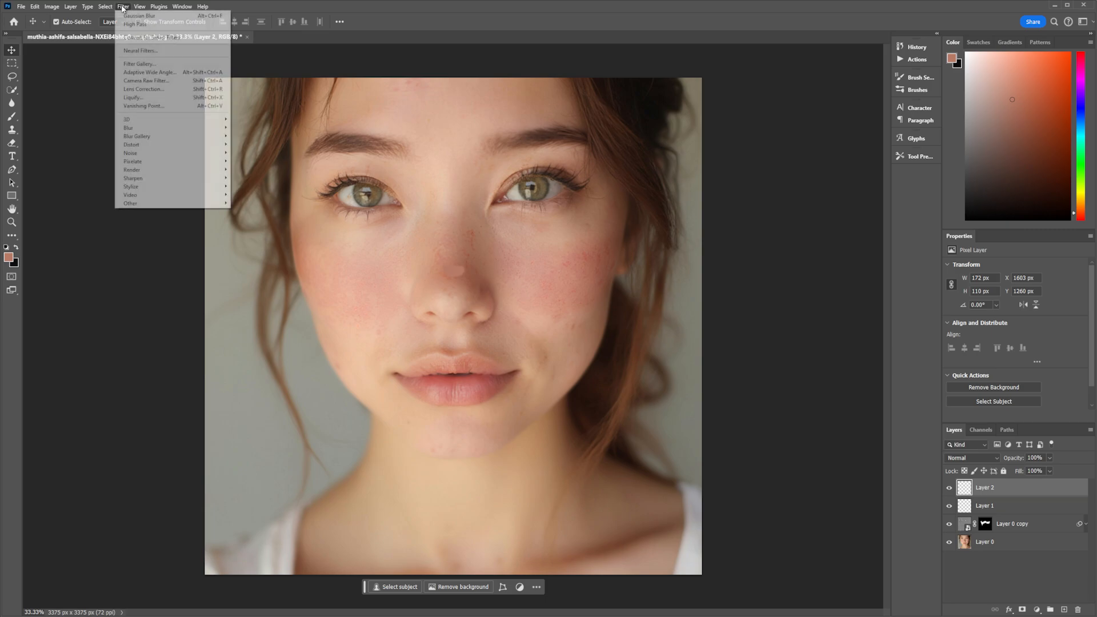
{"action": "mouse_move", "coordinate": [145, 129]}
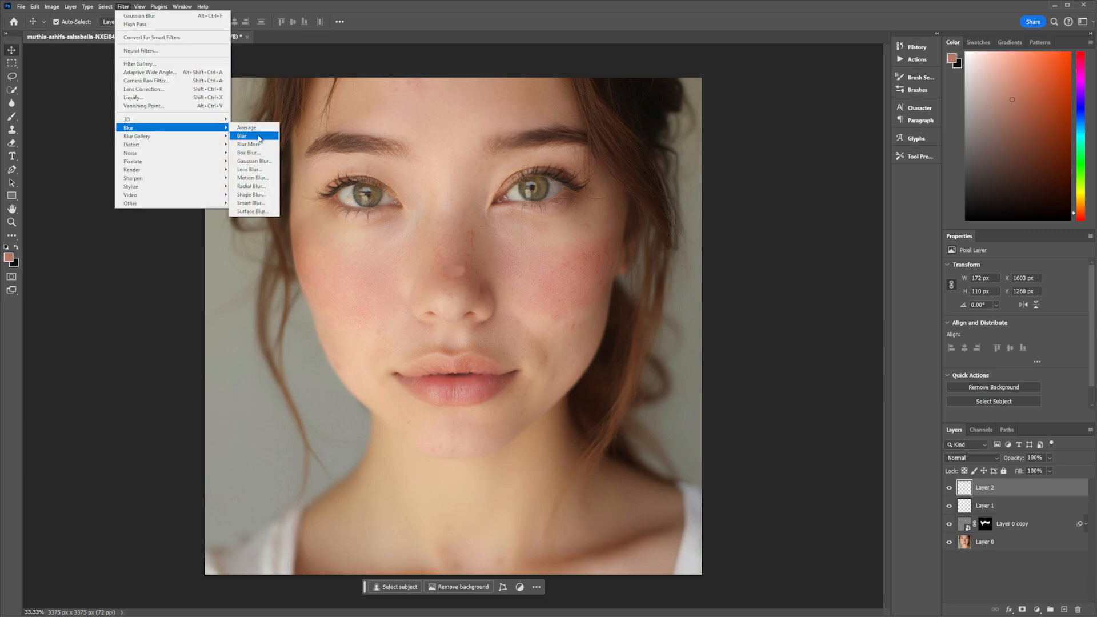
{"action": "left_click", "coordinate": [261, 165]}
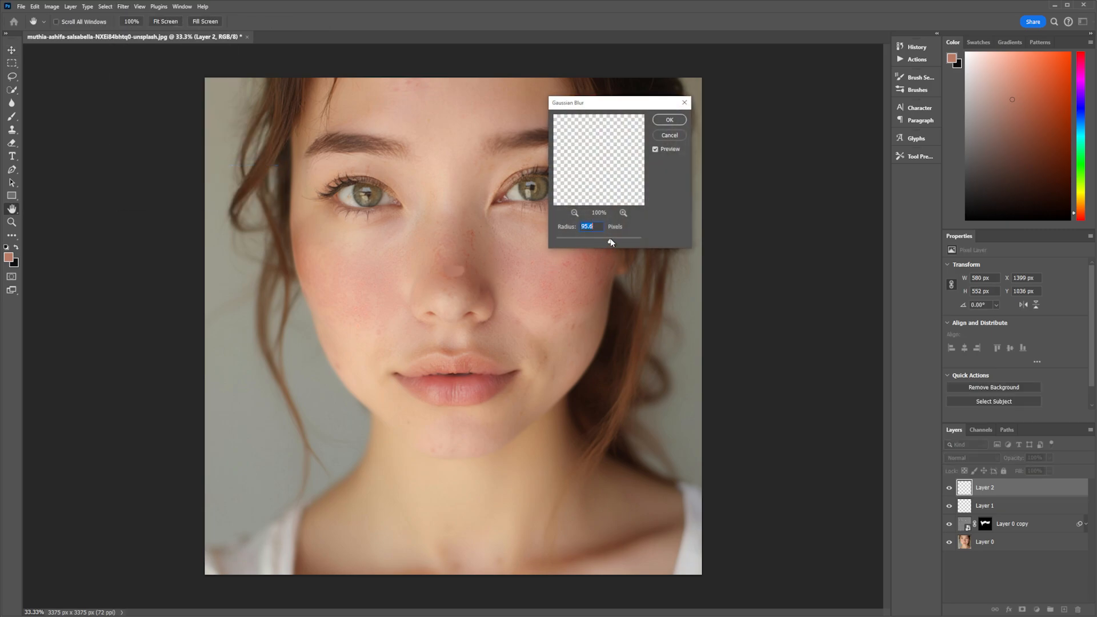
{"action": "left_click_drag", "start_coordinate": [611, 242], "coordinate": [599, 240]}
{"action": "left_click", "coordinate": [667, 121]}
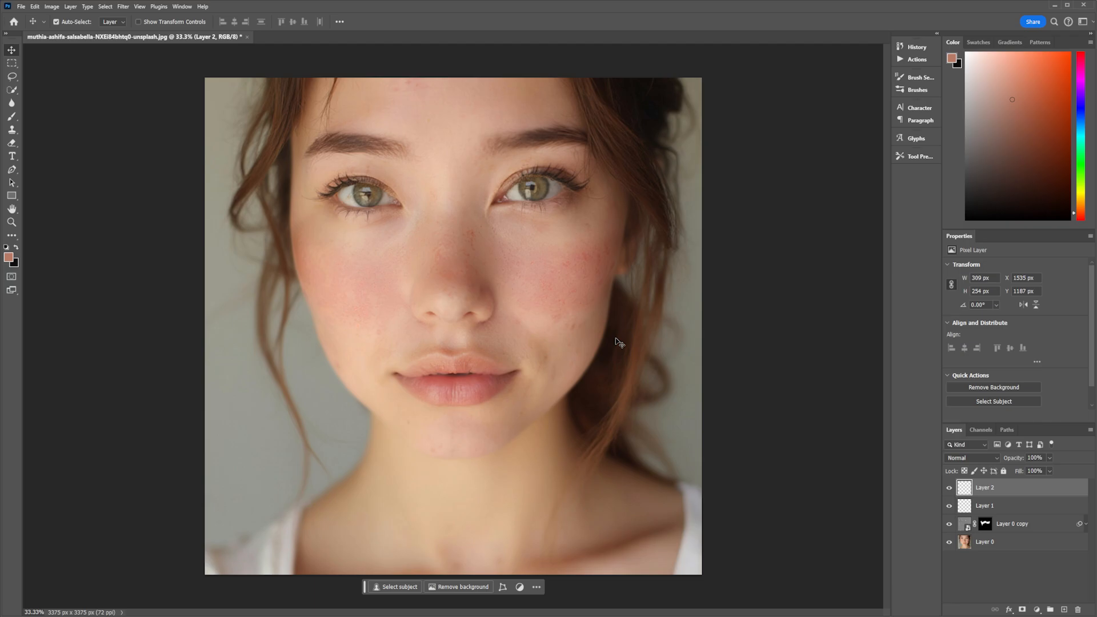
Group the painted layers and the masked copy layer into a single group.
{"action": "key", "text": "ctrl+plus"}
{"action": "key", "text": "ctrl+plus"}
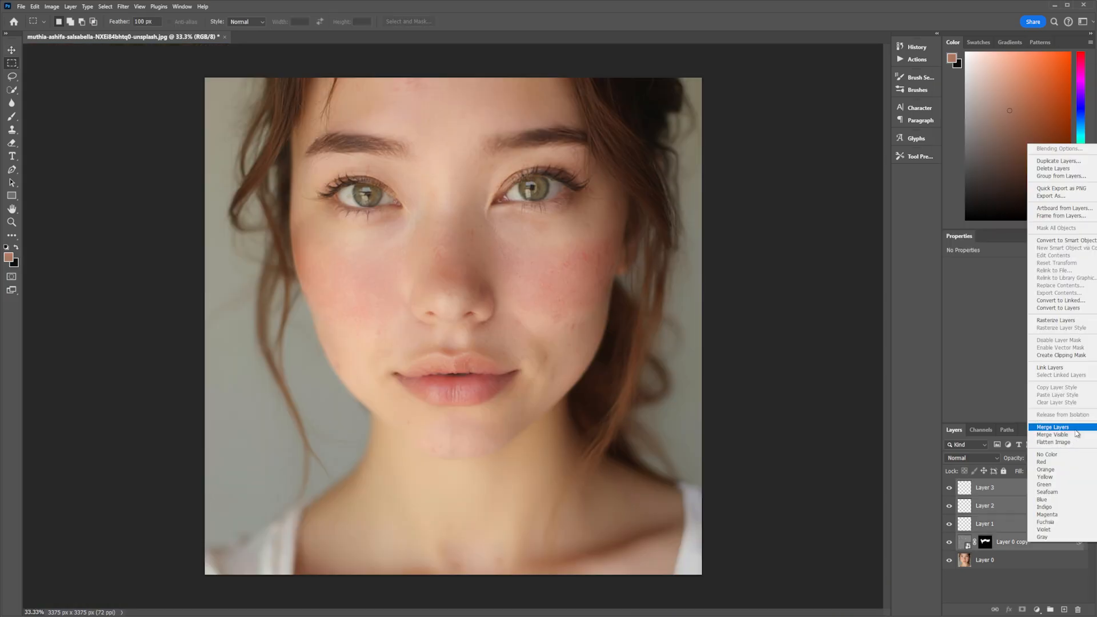
{"action": "left_click", "coordinate": [1069, 177]}
{"action": "left_click", "coordinate": [483, 140]}
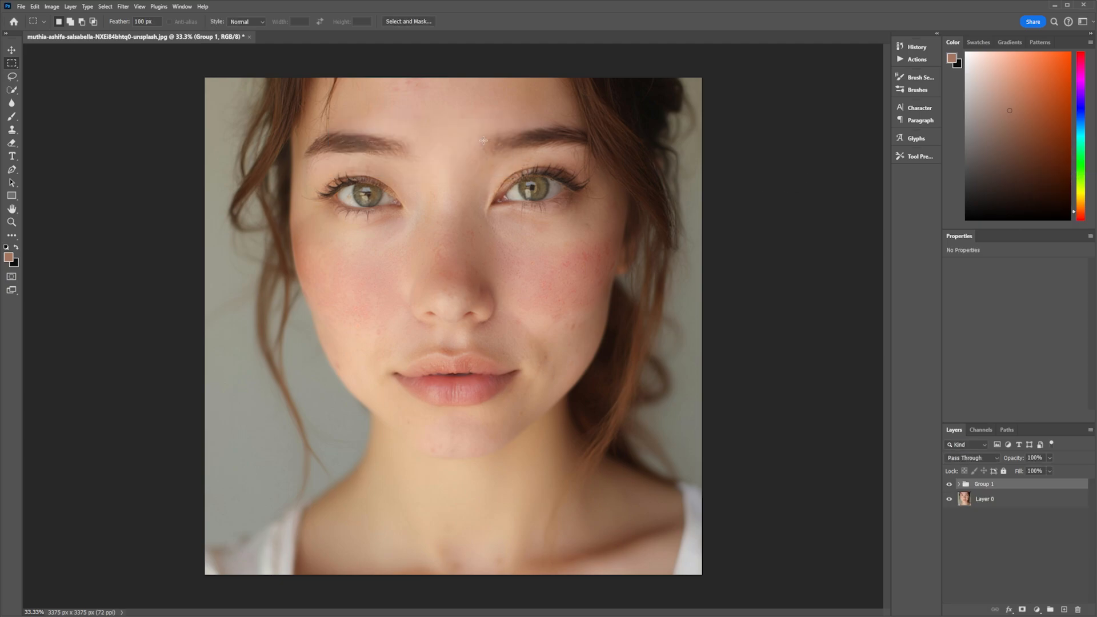
Toggle the group's visibility to compare the retouched portrait with the original.
{"action": "left_click", "coordinate": [950, 485]}
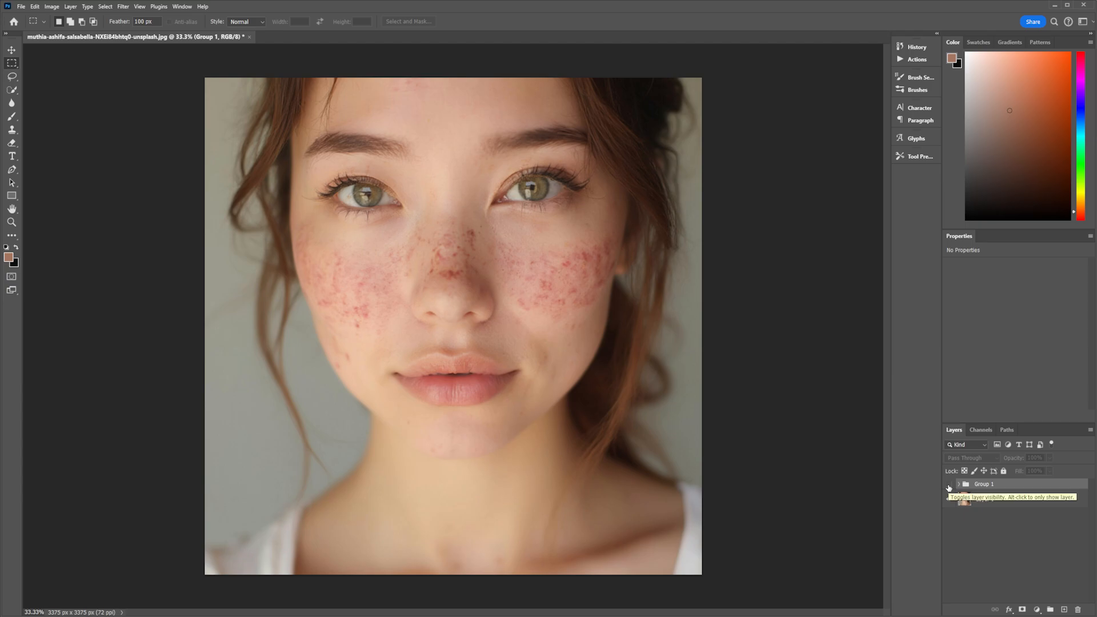
{"action": "key", "text": "ctrl+plus"}
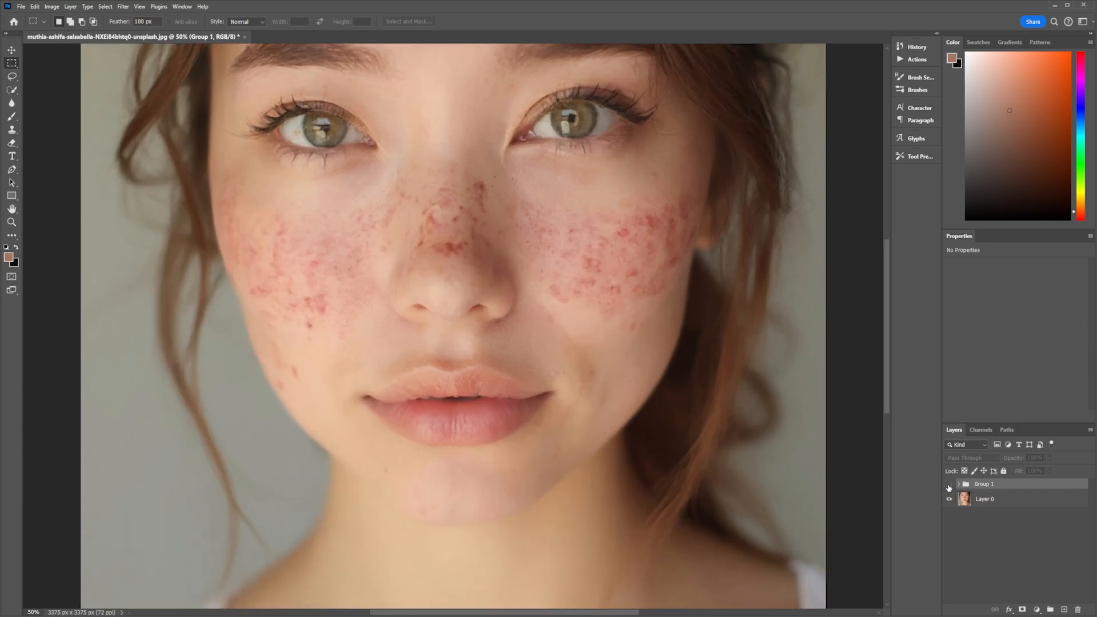
{"action": "key", "text": "ctrl+minus"}
{"action": "left_click", "coordinate": [949, 485]}
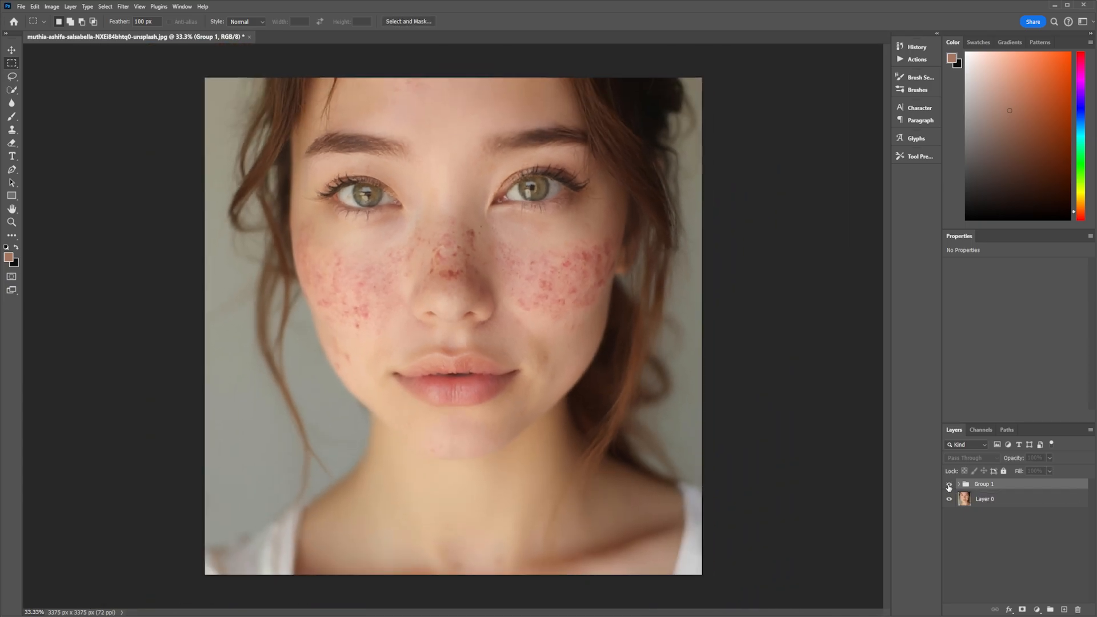